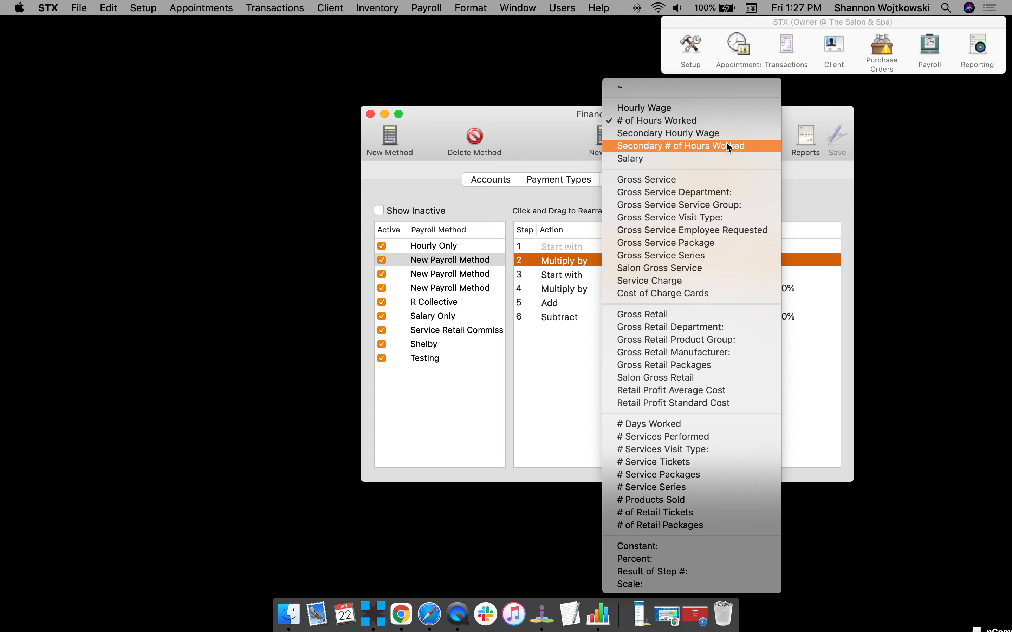
Dismiss the open payroll value list and close the Finance Setup window.
{"action": "left_click", "coordinate": [443, 88]}
{"action": "left_click", "coordinate": [554, 143]}
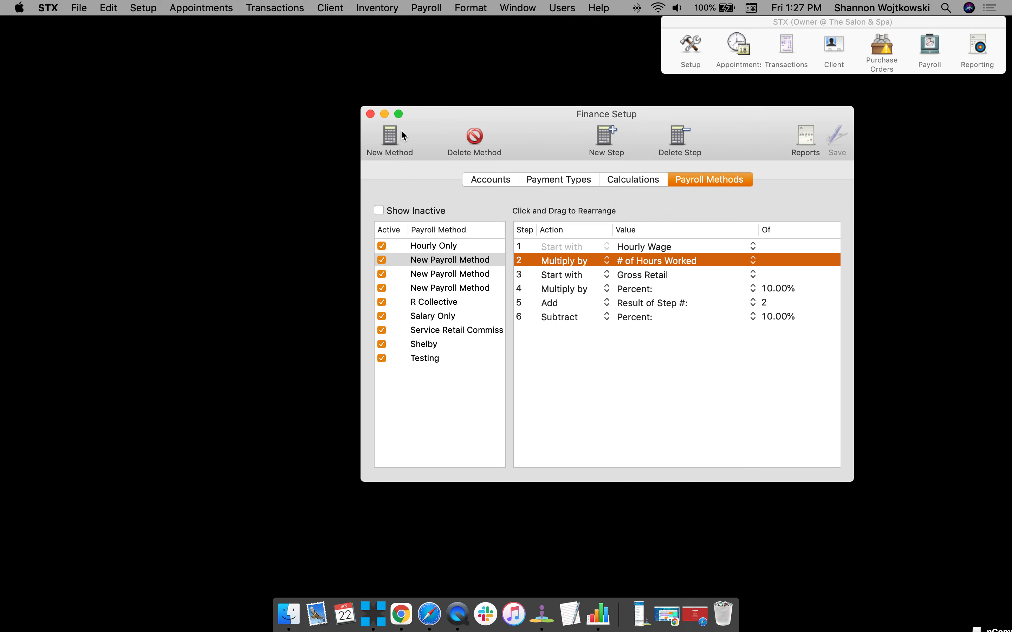
{"action": "left_click", "coordinate": [370, 114]}
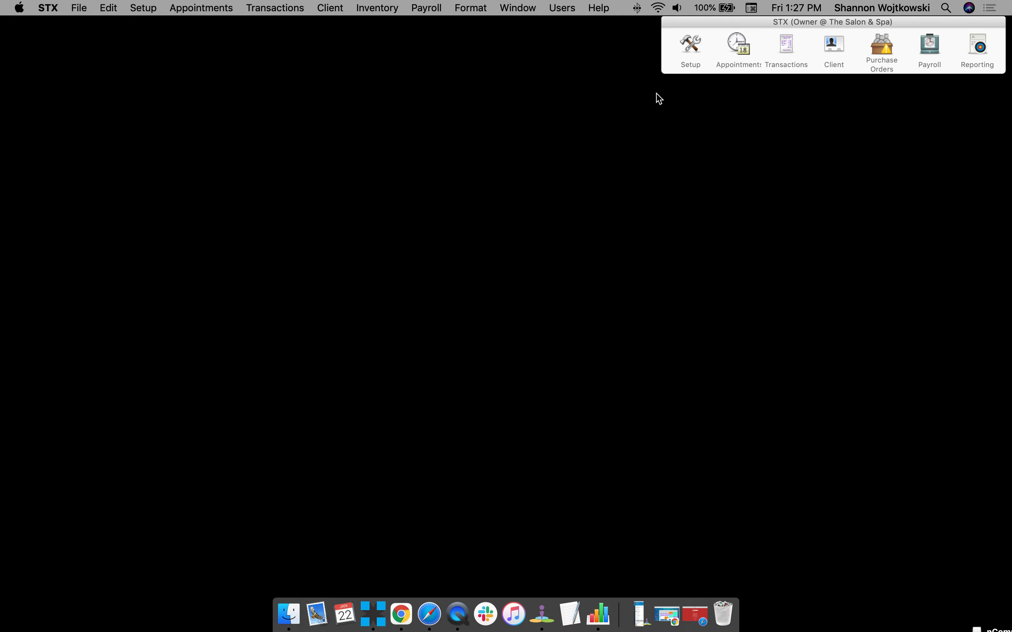
Switch to Chrome and open the compensation scales setup for workers in STX Cloud.
{"action": "left_click", "coordinate": [401, 614]}
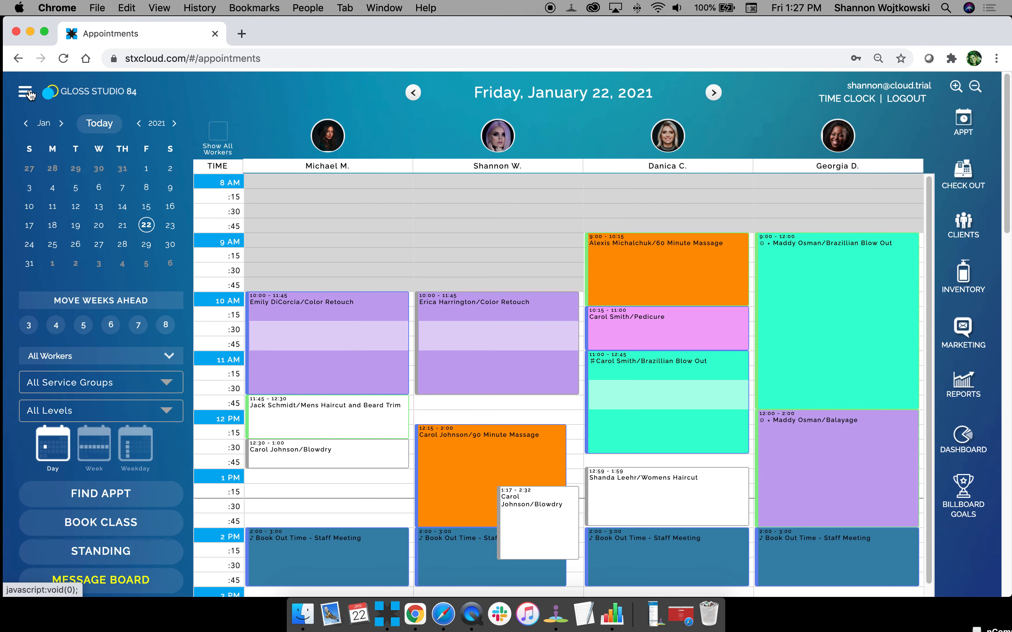
{"action": "left_click", "coordinate": [27, 94]}
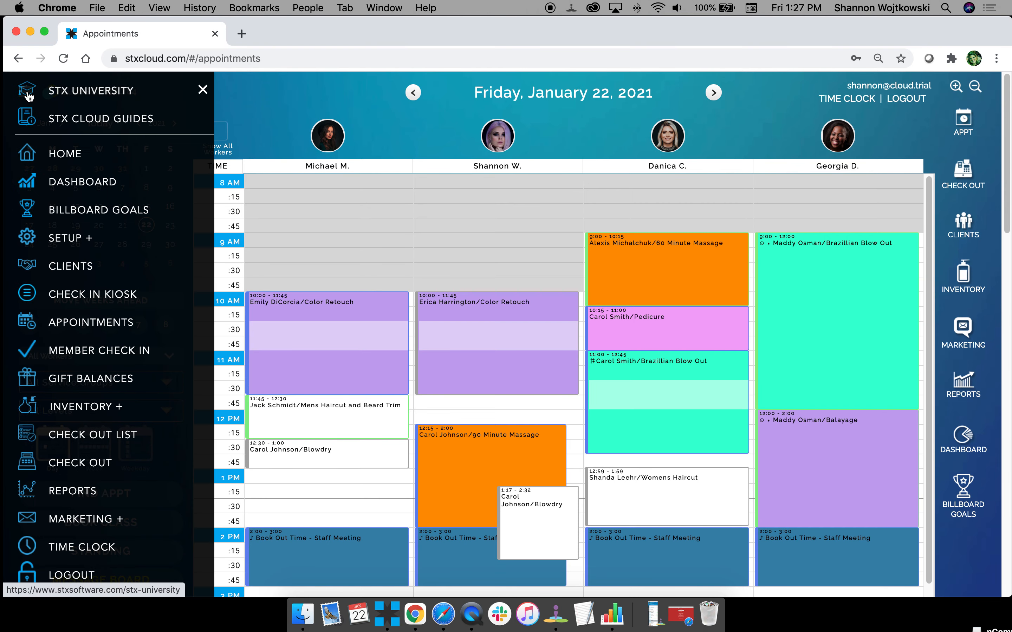
{"action": "left_click", "coordinate": [78, 237]}
{"action": "left_click", "coordinate": [91, 375]}
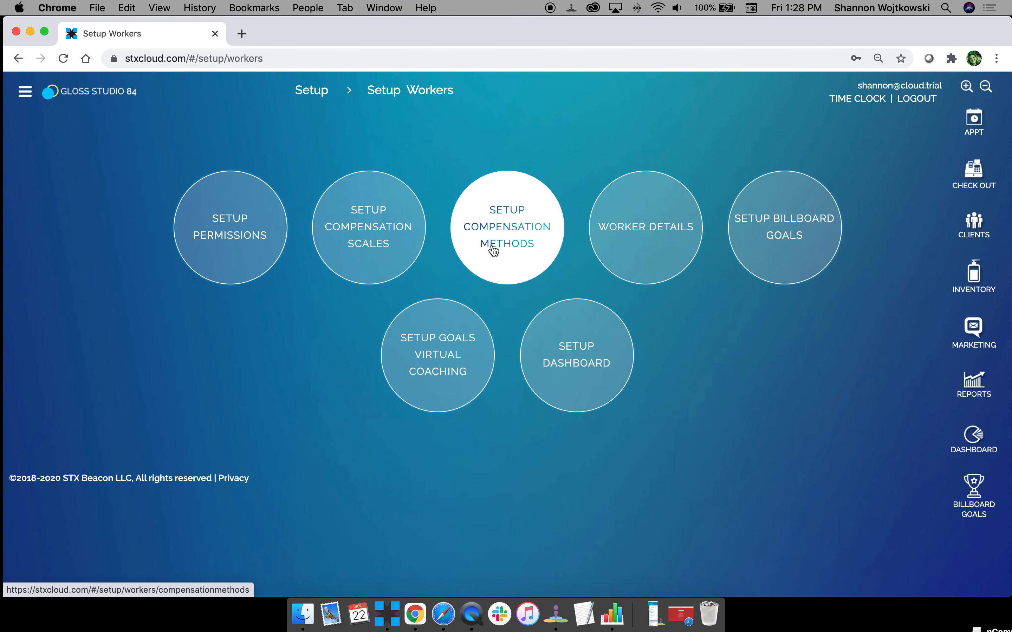
{"action": "left_click", "coordinate": [395, 251]}
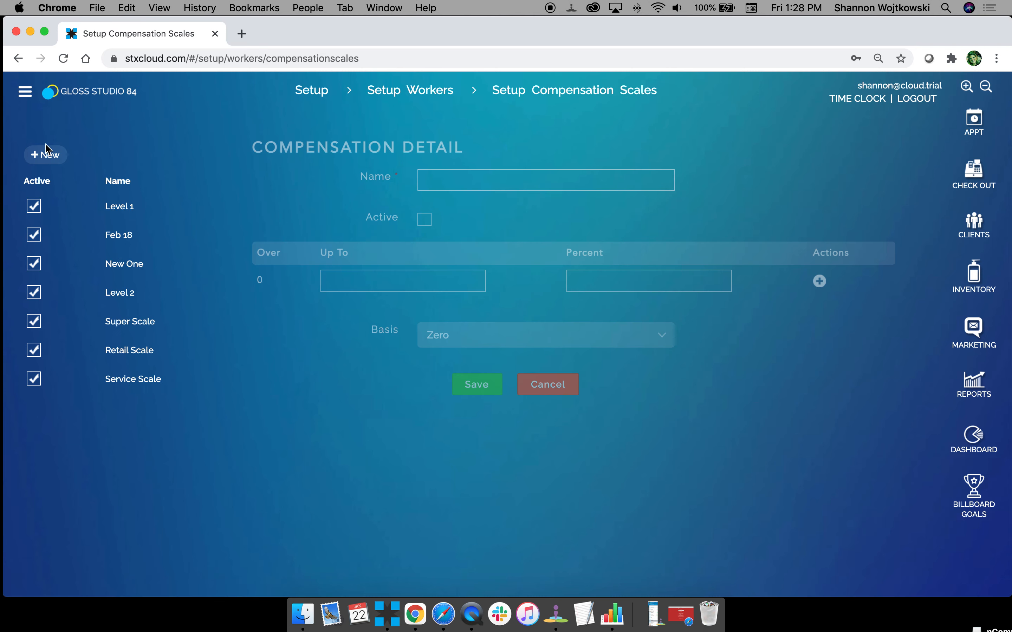
Open the Level 1 scale, set its first tier's limit to 500, and set the second tier to 1000 at 42 percent.
{"action": "left_click", "coordinate": [123, 207]}
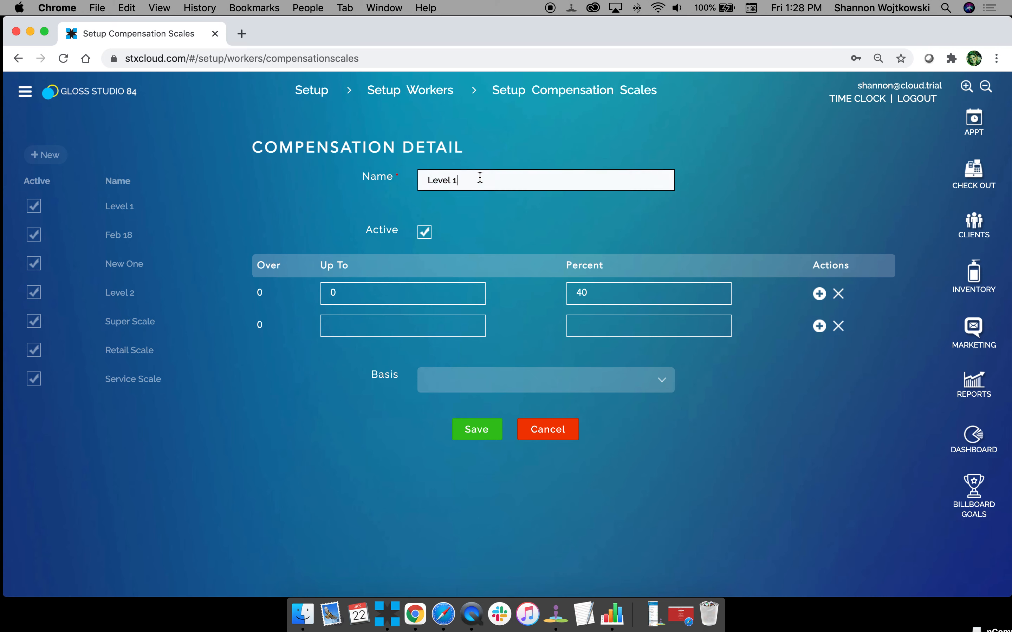
{"action": "left_click", "coordinate": [395, 293]}
{"action": "left_click_drag", "start_coordinate": [361, 293], "coordinate": [293, 289]}
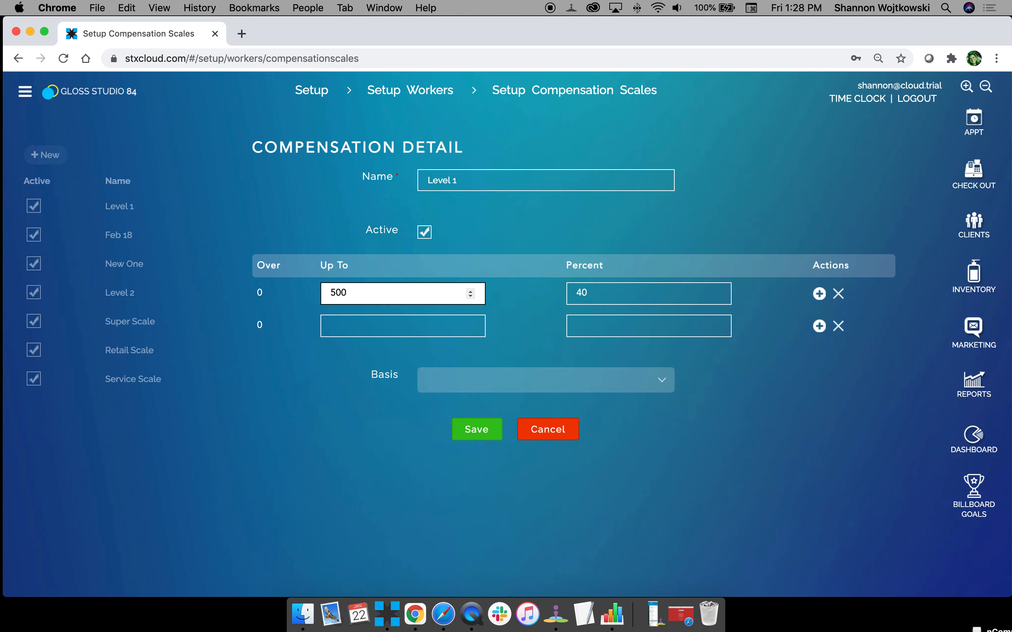
{"action": "key", "text": "Tab"}
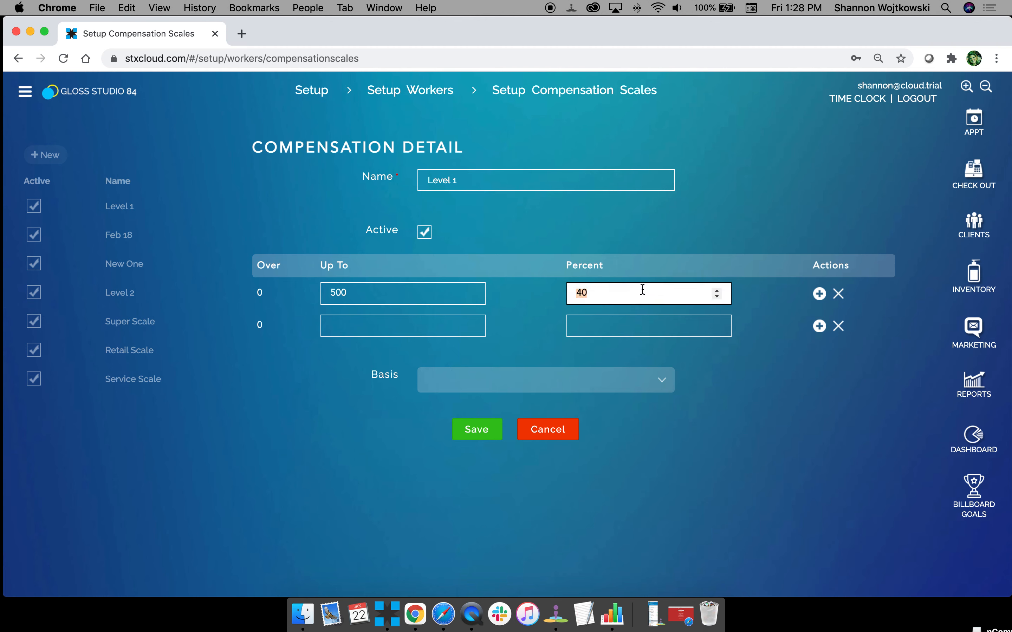
{"action": "left_click", "coordinate": [375, 327]}
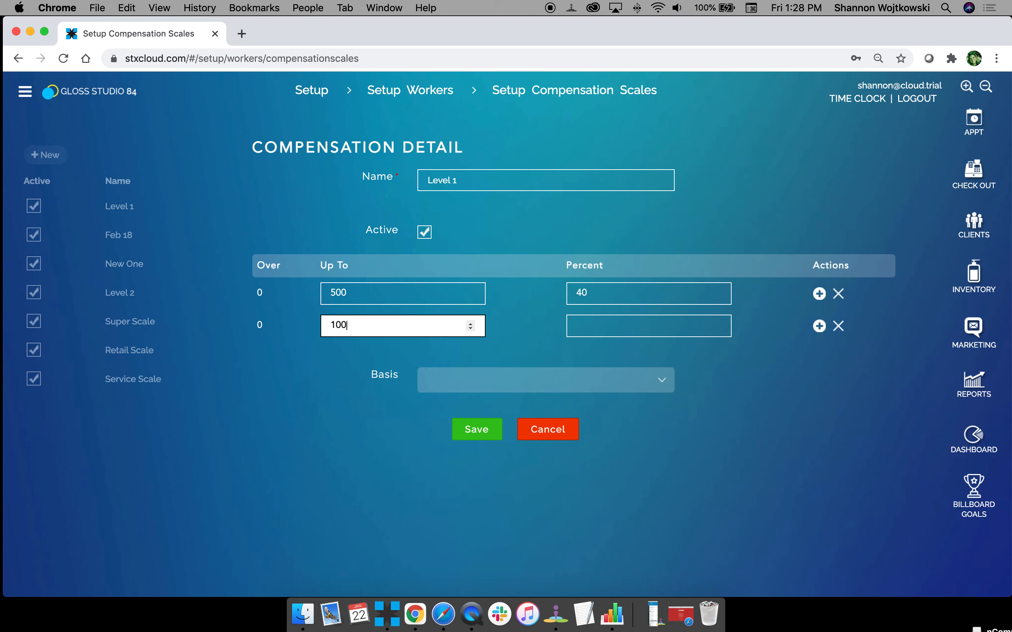
{"action": "left_click", "coordinate": [583, 325]}
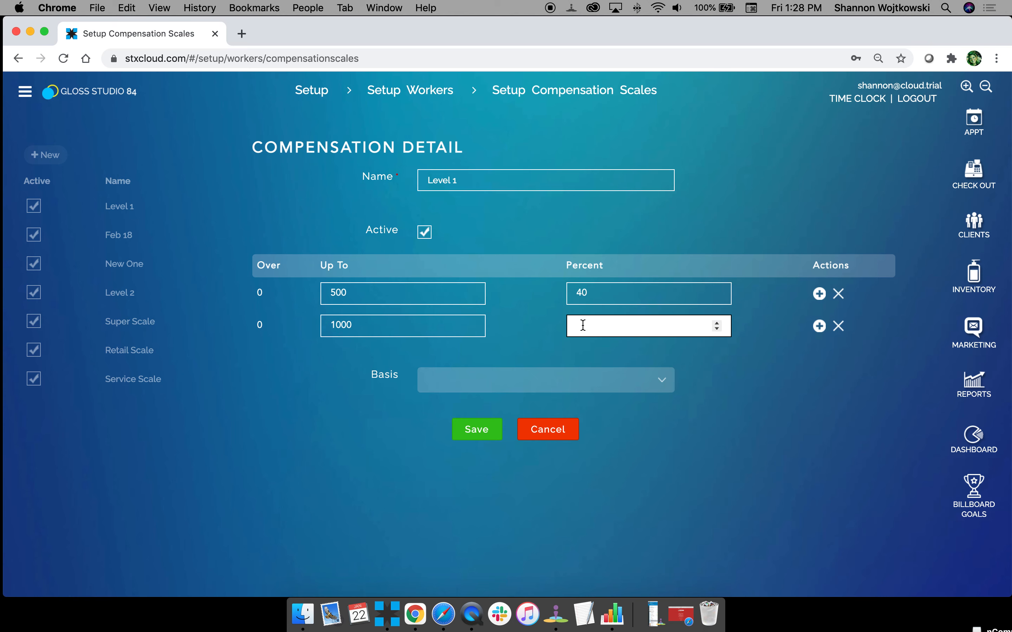
Add a third tier to the Level 1 scale, up to 1500 at 44 percent.
{"action": "left_click", "coordinate": [819, 325]}
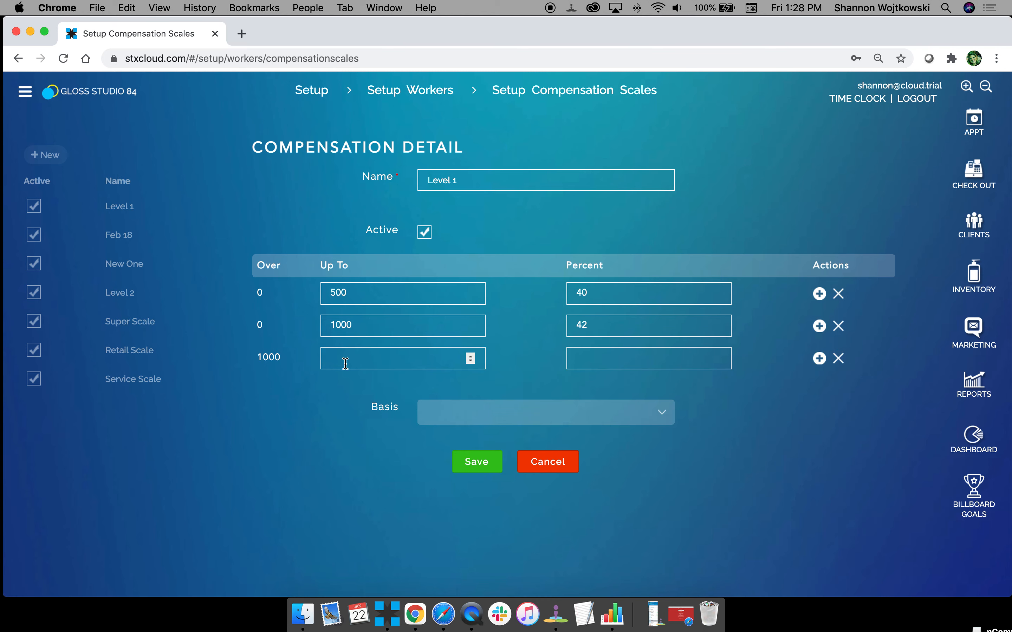
{"action": "left_click", "coordinate": [333, 358]}
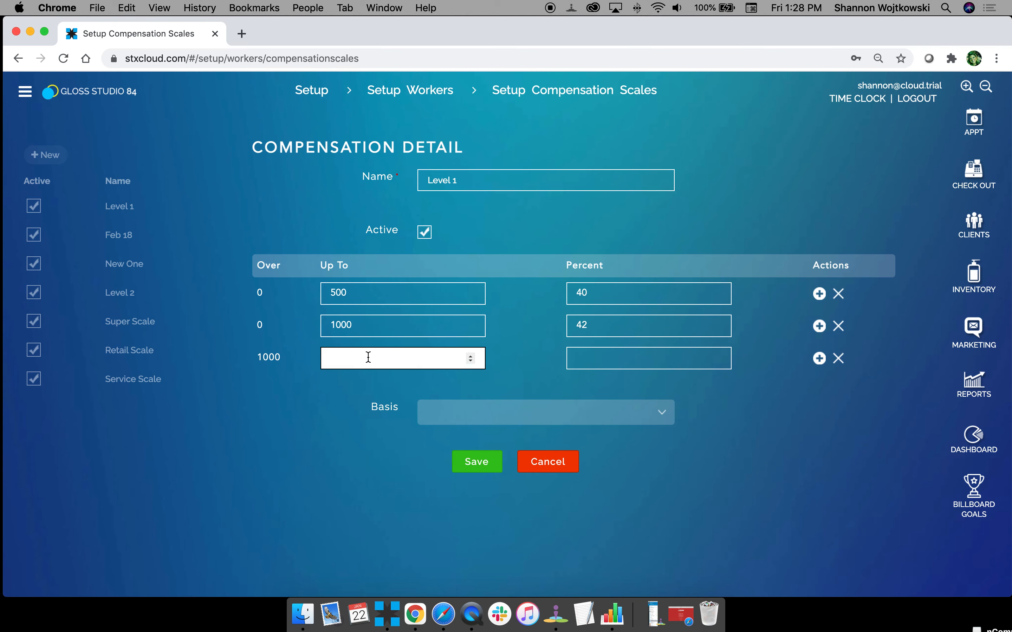
{"action": "key", "text": "Tab"}
{"action": "type", "text": "4"}
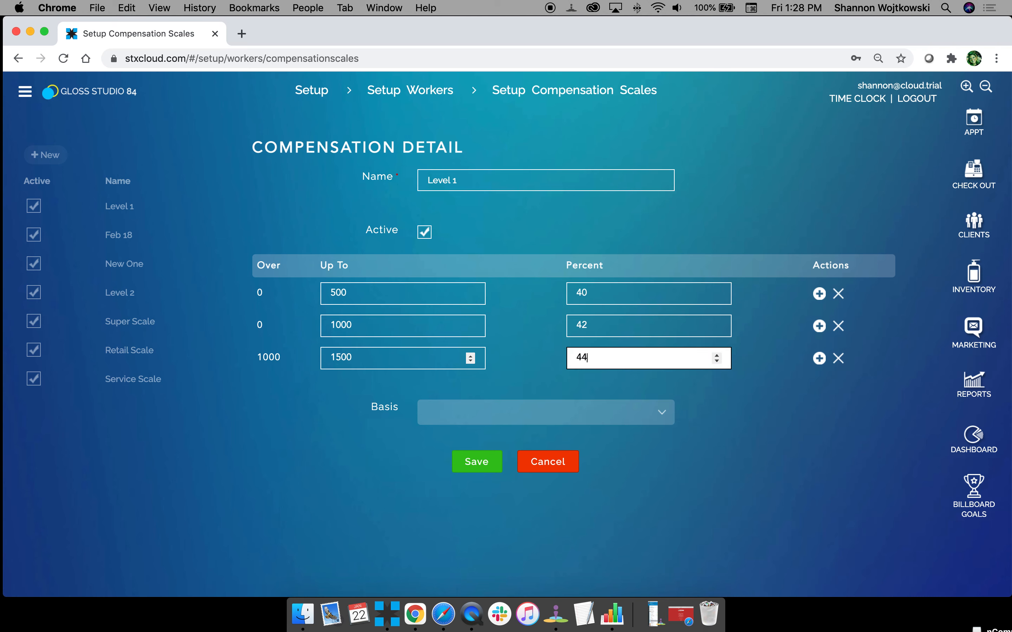
{"action": "type", "text": "4"}
Add a fourth tier to the Level 1 scale, up to 2000 at 46 percent.
{"action": "left_click", "coordinate": [819, 358]}
{"action": "left_click", "coordinate": [355, 391]}
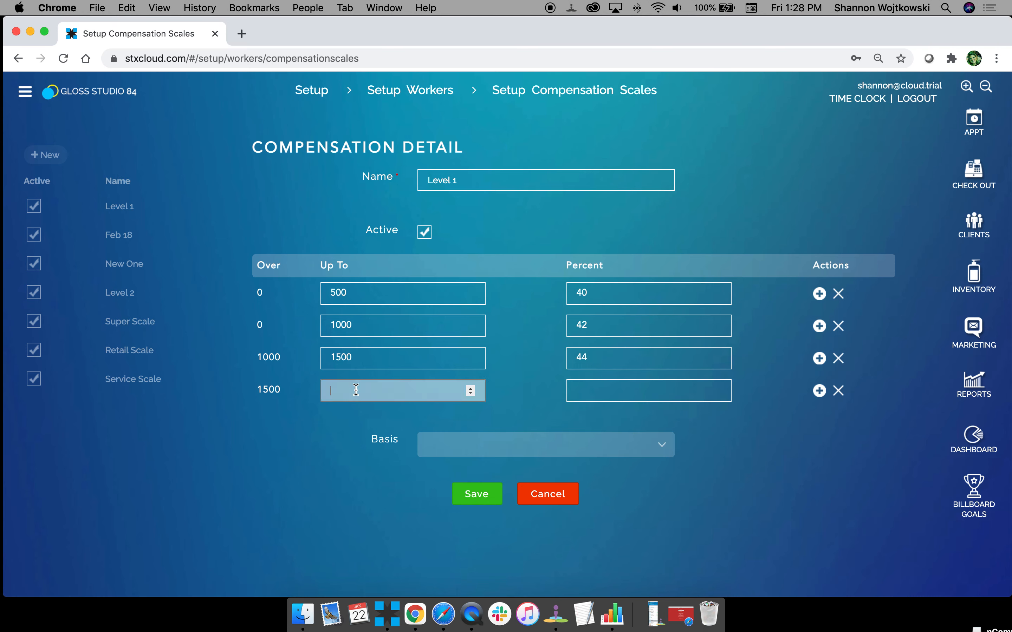
{"action": "left_click", "coordinate": [591, 391]}
{"action": "type", "text": "46"}
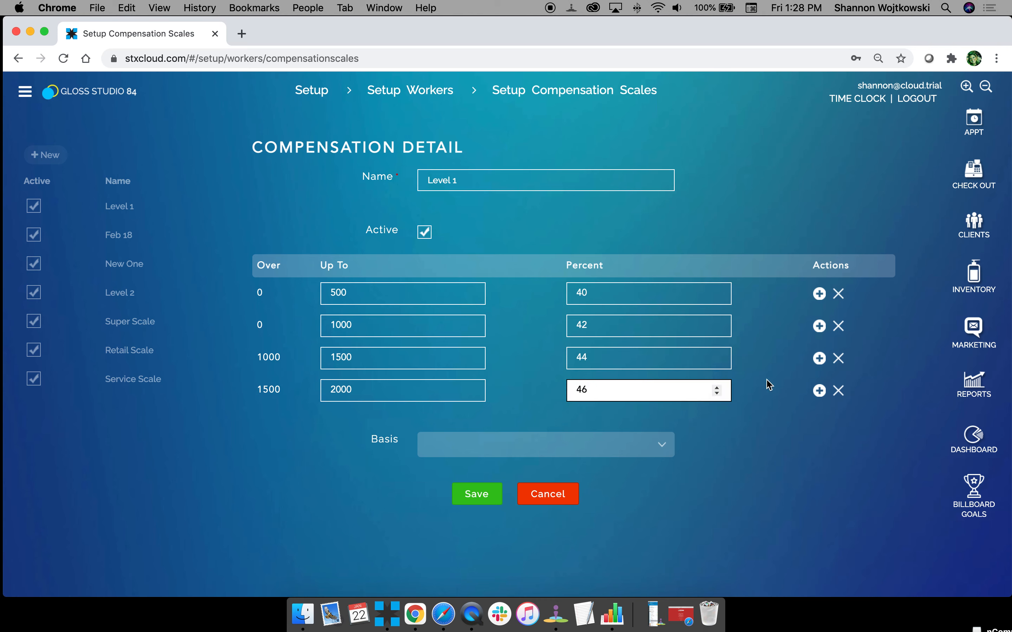
Add a fifth tier to the Level 1 scale, up to 999999 at 50 percent.
{"action": "left_click", "coordinate": [819, 391]}
{"action": "left_click", "coordinate": [341, 425]}
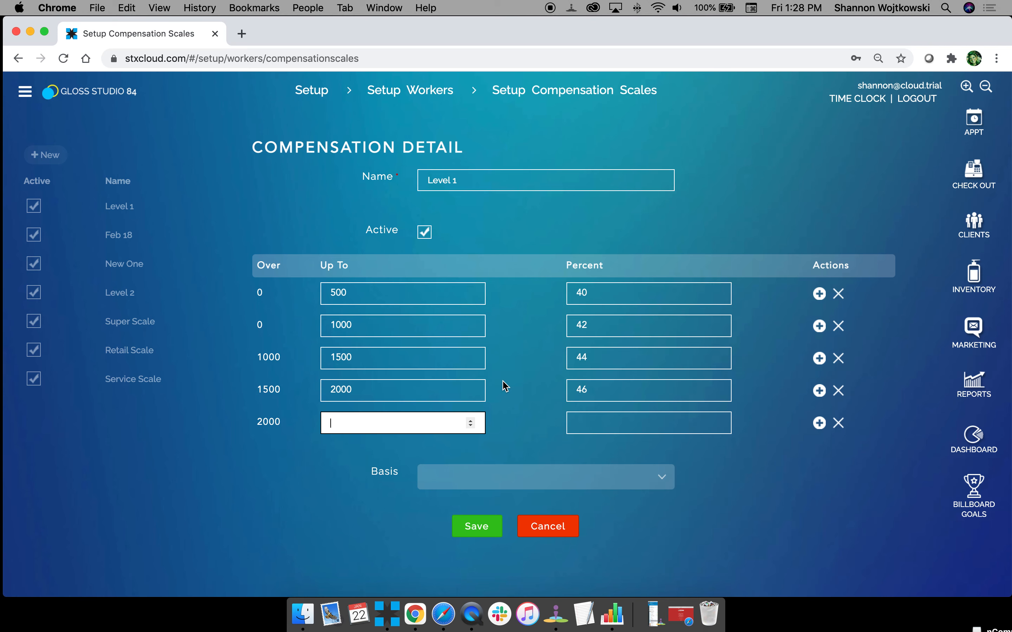
{"action": "type", "text": "999999"}
{"action": "left_click", "coordinate": [621, 415]}
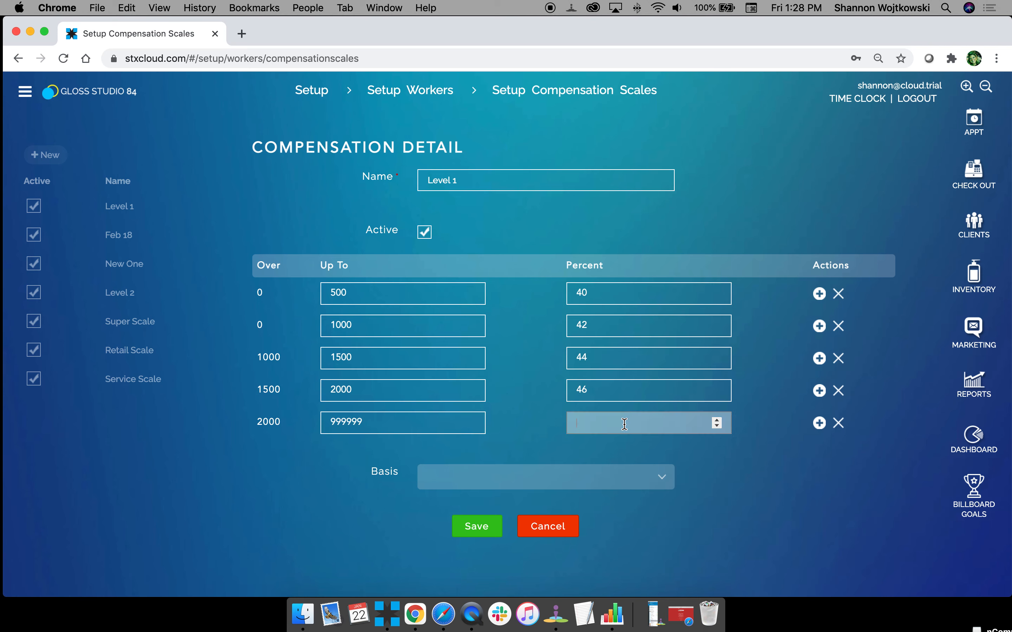
{"action": "type", "text": "50"}
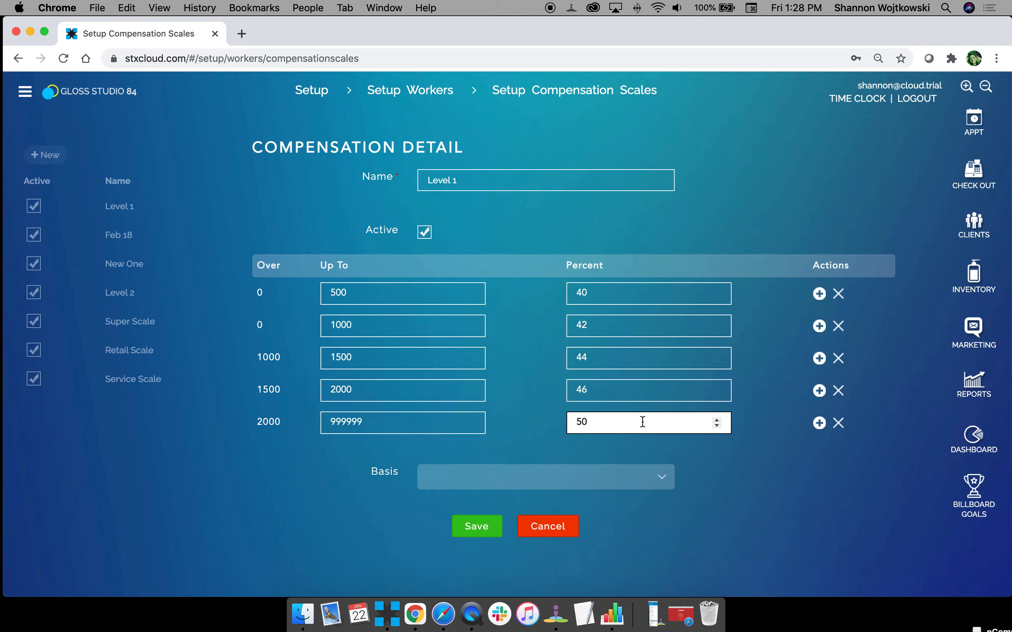
Set the scale's basis to Zero and examine the limit and percent of the tier up to 2000.
{"action": "left_click", "coordinate": [495, 477]}
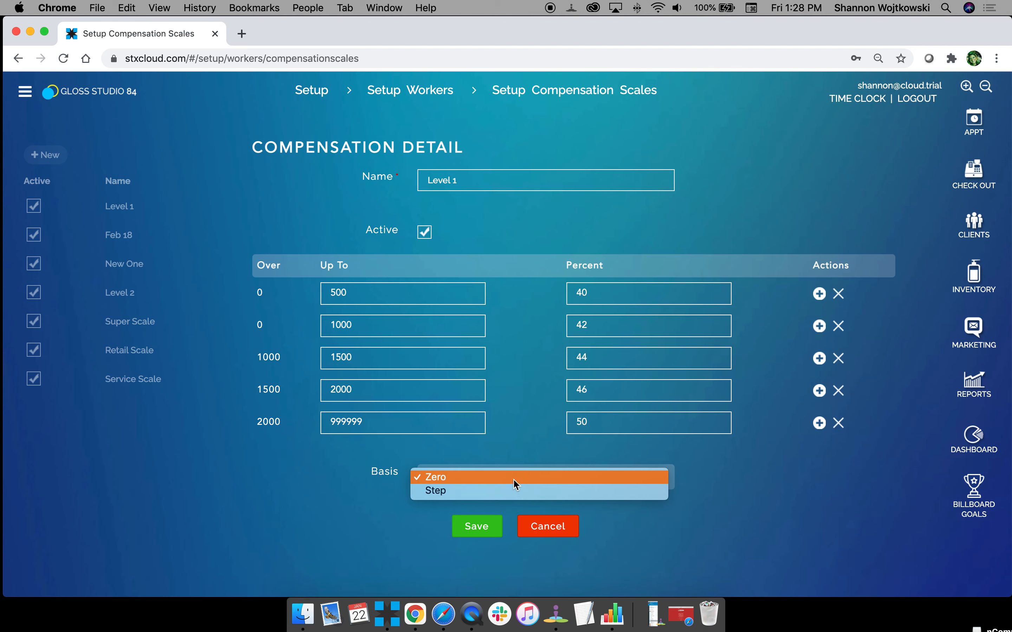
{"action": "left_click", "coordinate": [513, 479]}
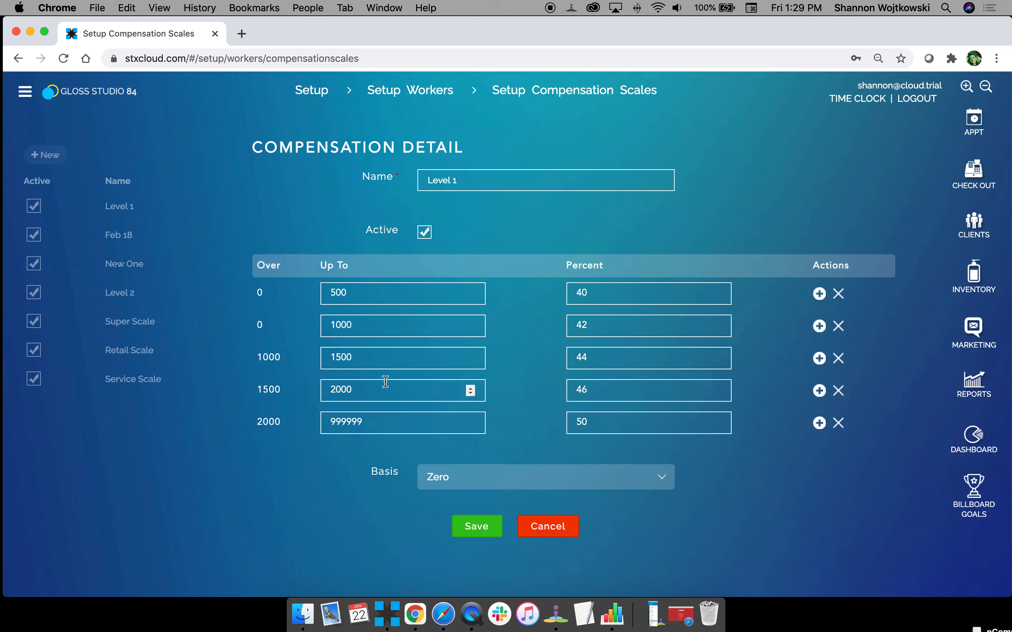
{"action": "left_click", "coordinate": [361, 391]}
{"action": "left_click", "coordinate": [623, 391]}
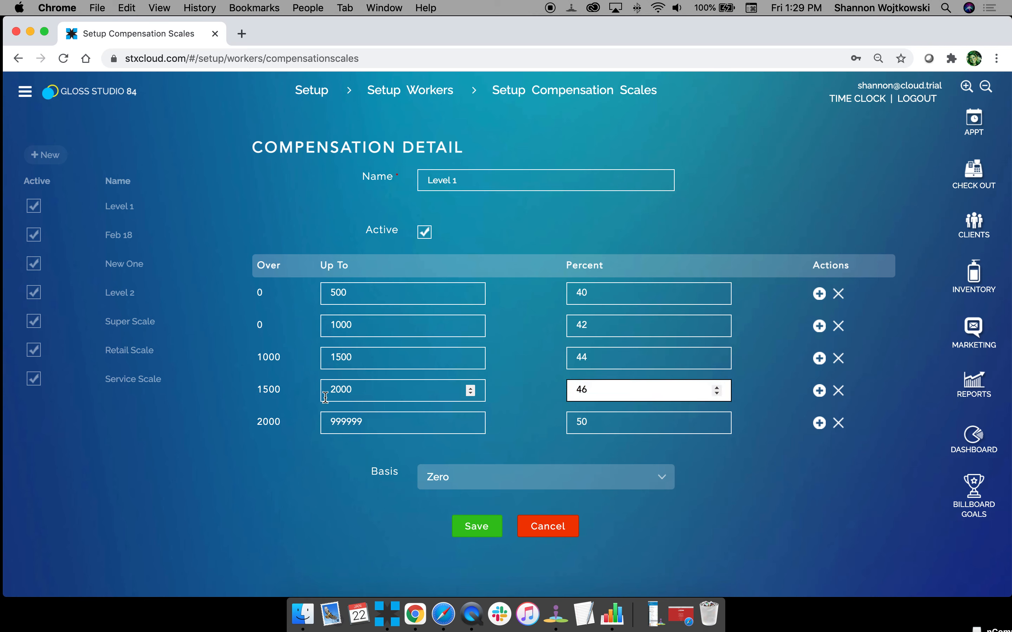
{"action": "left_click_drag", "start_coordinate": [649, 392], "coordinate": [521, 397]}
Try the Step basis for the scale and go through each tier's limit and percent.
{"action": "left_click", "coordinate": [509, 485]}
{"action": "left_click", "coordinate": [510, 497]}
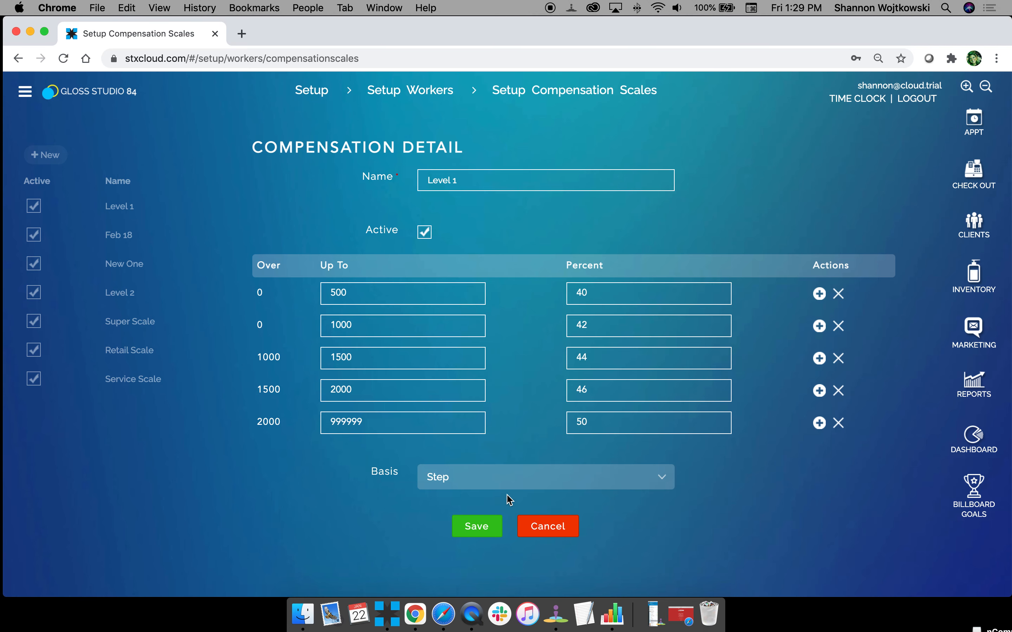
{"action": "left_click", "coordinate": [610, 292]}
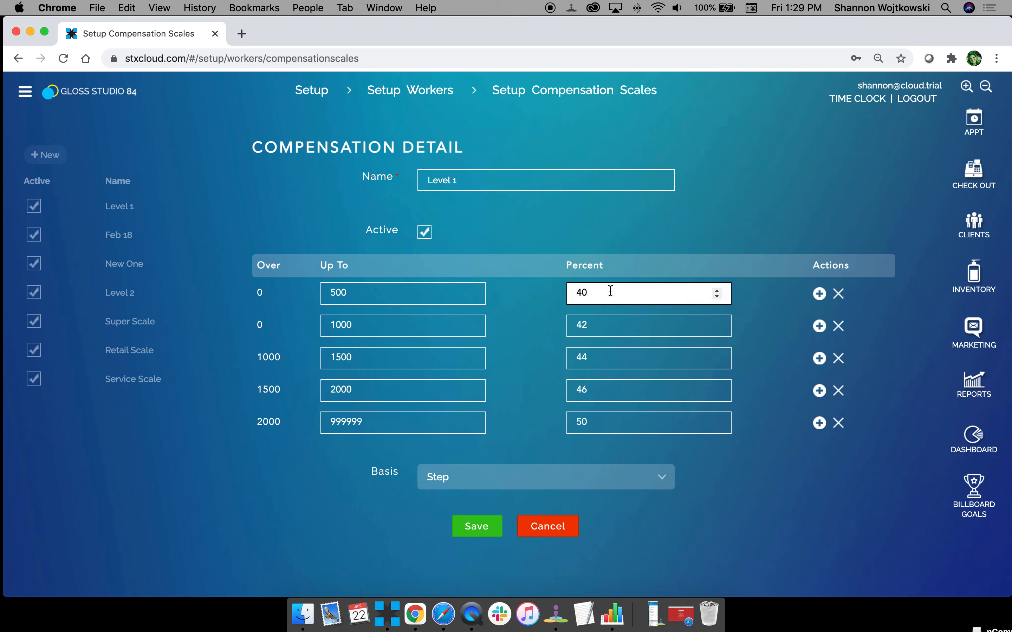
{"action": "left_click", "coordinate": [604, 328]}
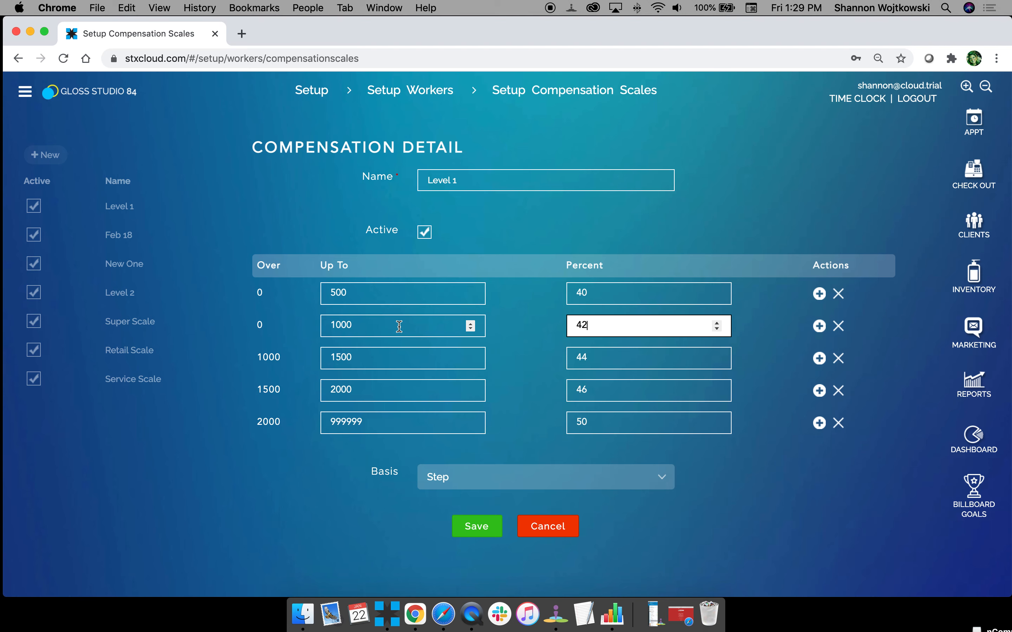
{"action": "left_click", "coordinate": [593, 359]}
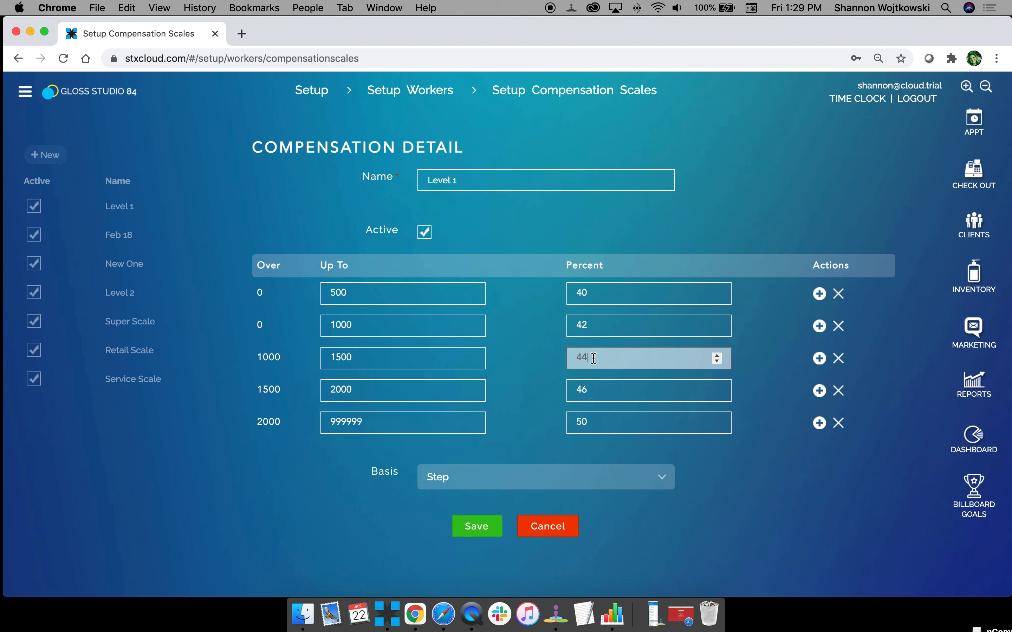
{"action": "left_click", "coordinate": [433, 362]}
{"action": "left_click", "coordinate": [617, 393]}
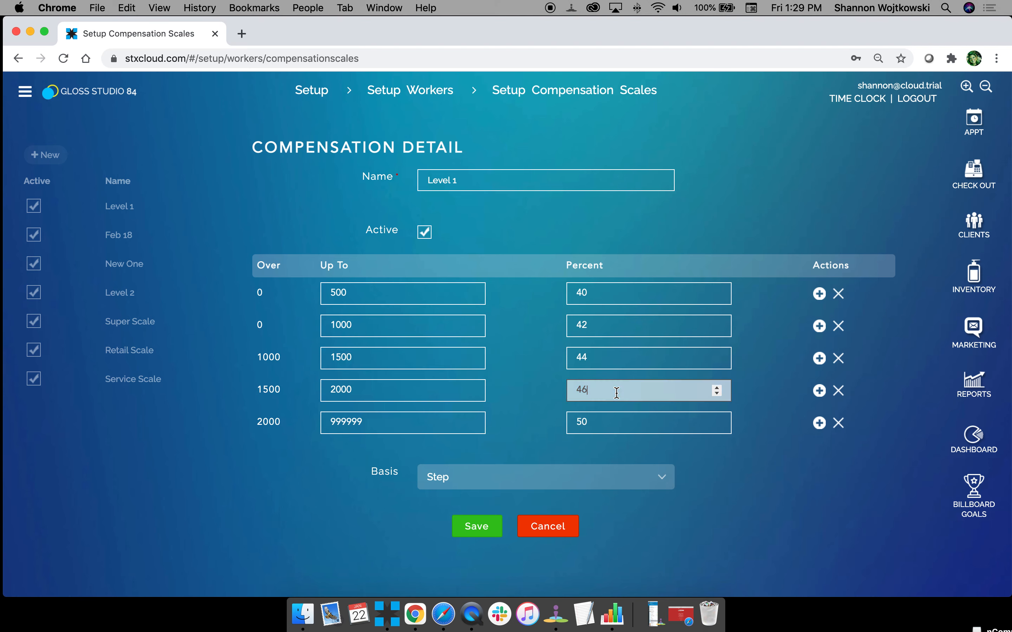
{"action": "left_click", "coordinate": [374, 393]}
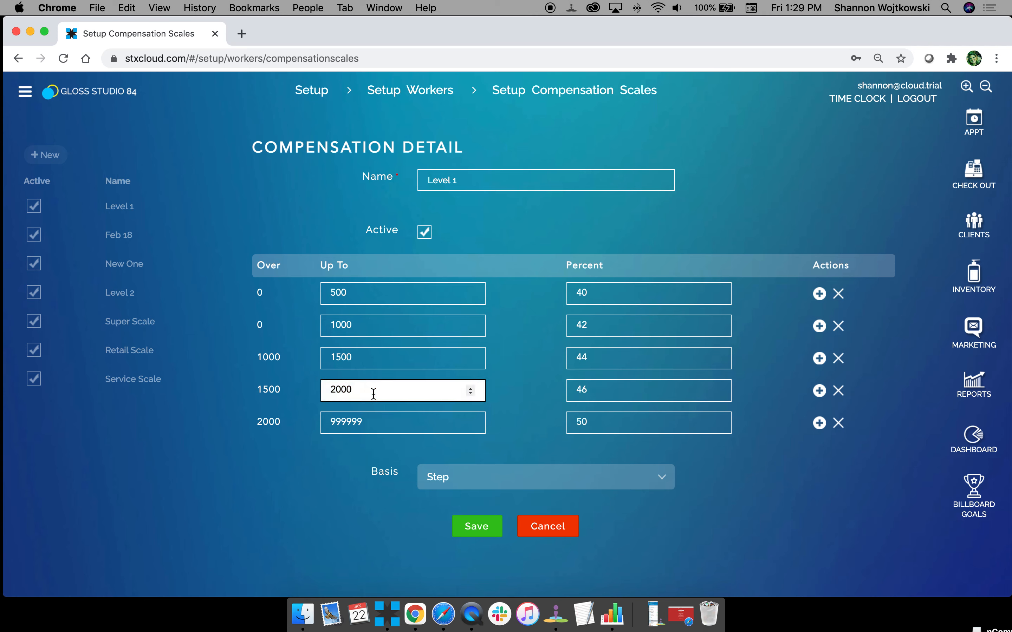
{"action": "left_click", "coordinate": [398, 418]}
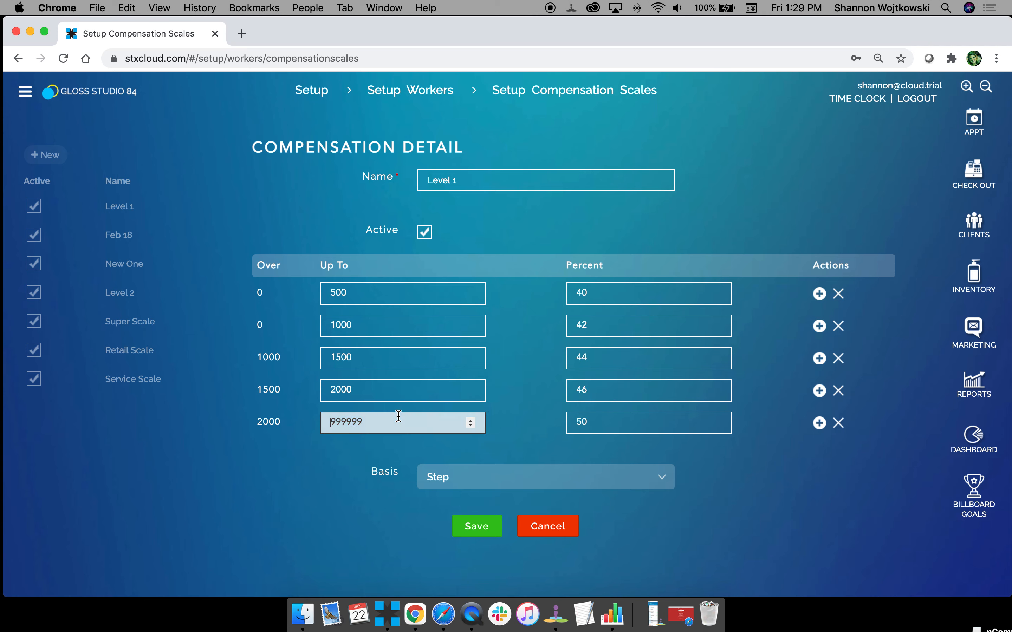
{"action": "left_click", "coordinate": [627, 430]}
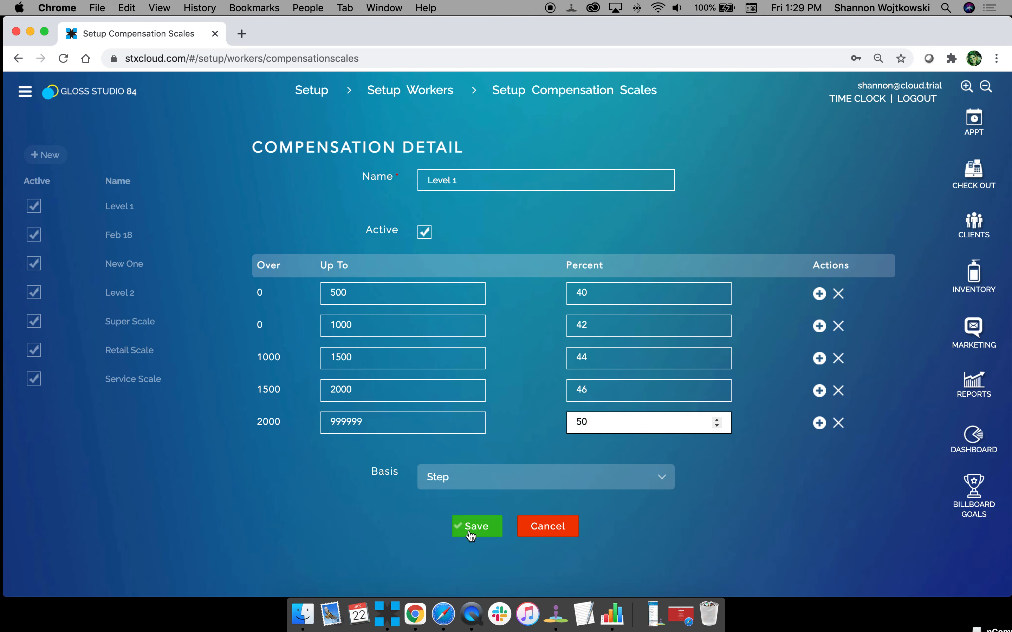
Set the scale's basis back to Zero and save the Level 1 compensation scale.
{"action": "left_click", "coordinate": [461, 481]}
{"action": "left_click", "coordinate": [462, 465]}
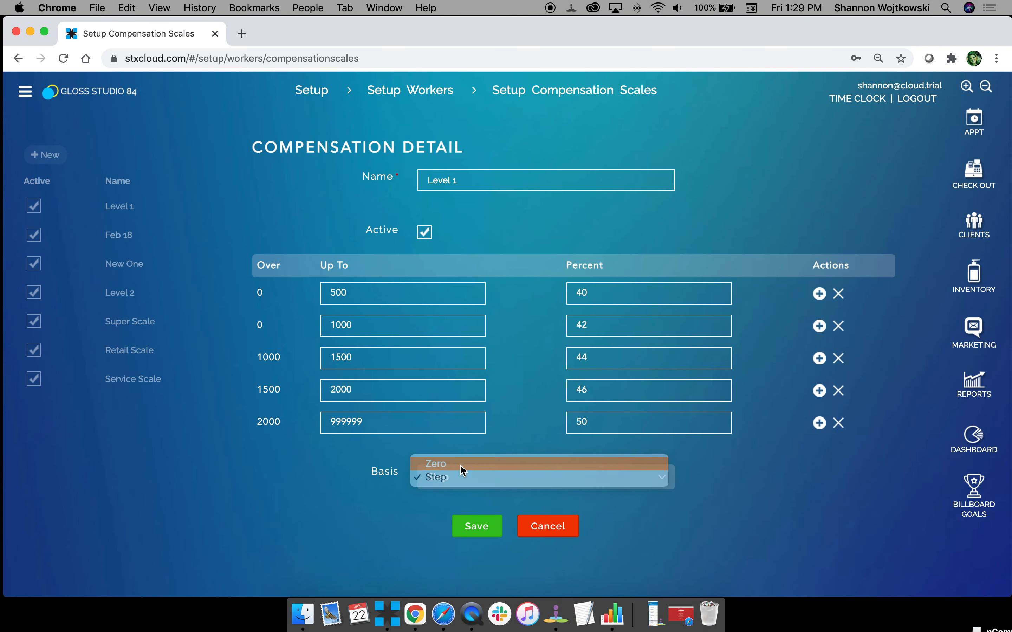
{"action": "left_click", "coordinate": [467, 530]}
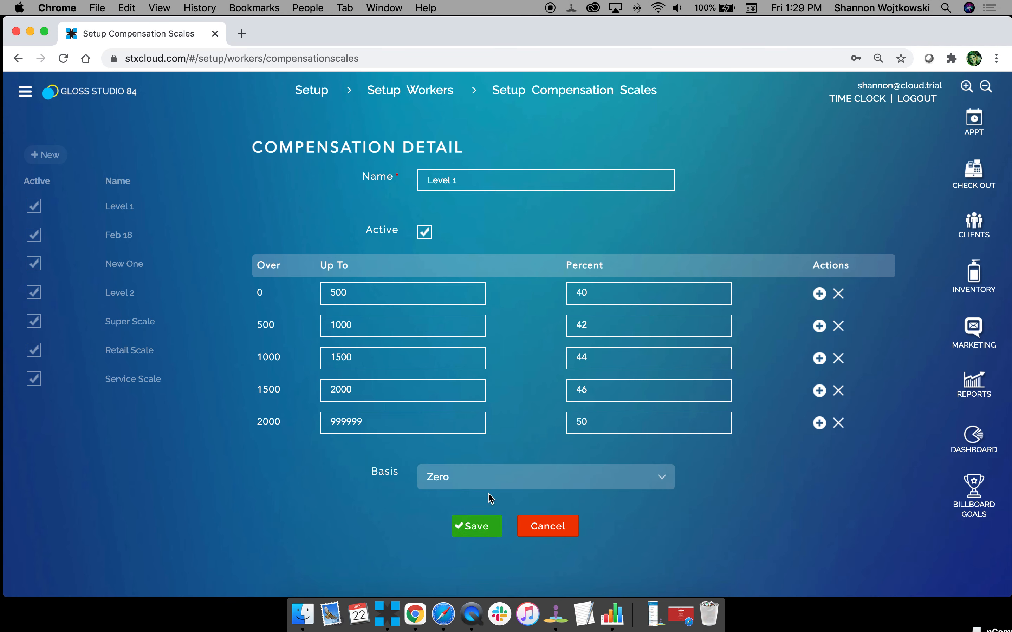
Open the compensation methods setup for workers and start a new compensation method.
{"action": "left_click", "coordinate": [419, 88]}
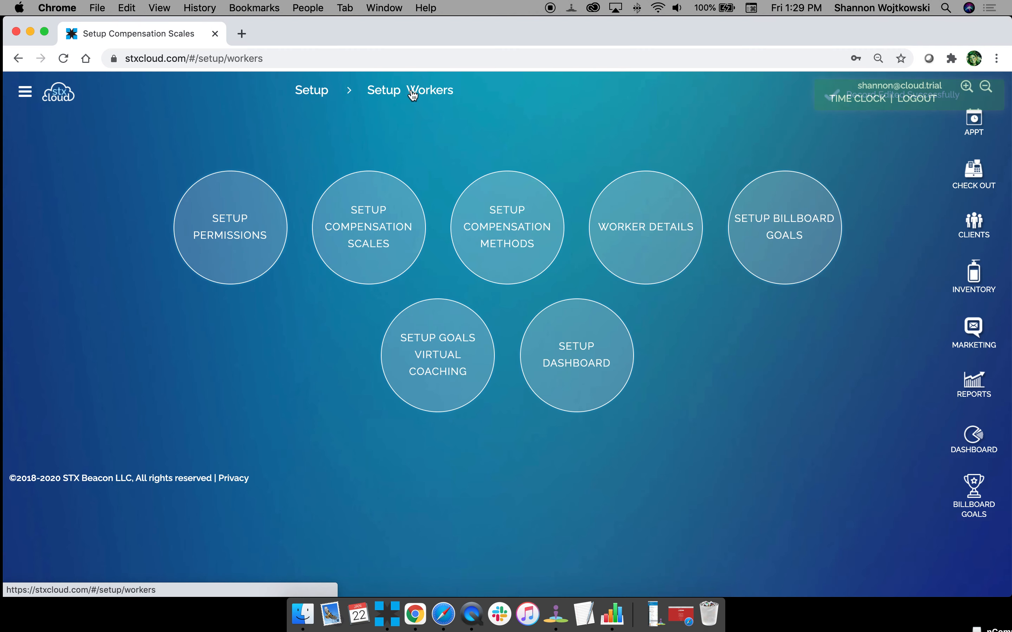
{"action": "left_click", "coordinate": [500, 215]}
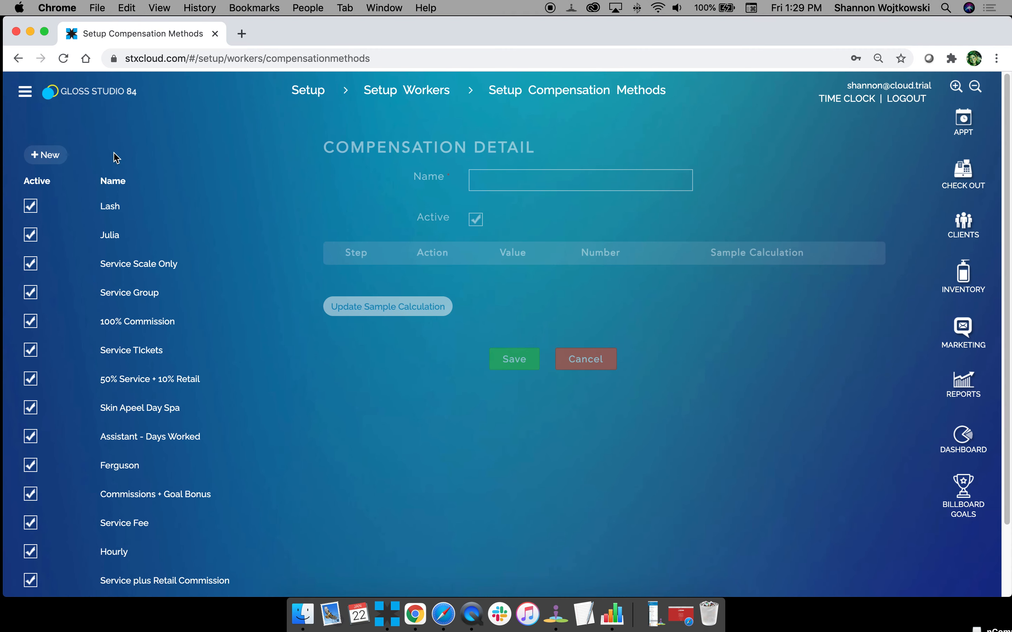
{"action": "left_click", "coordinate": [46, 157]}
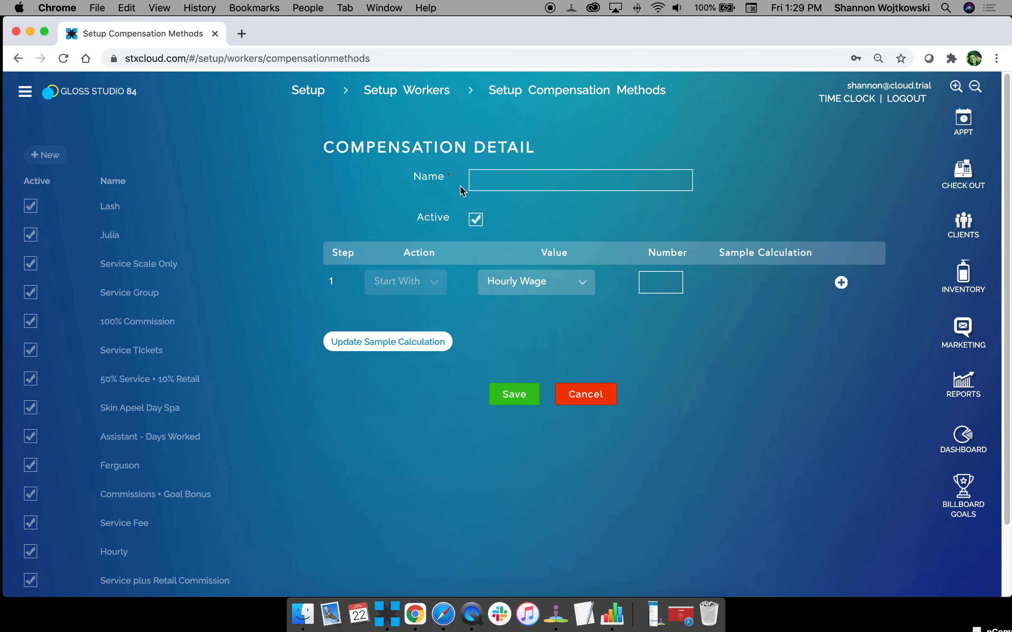
Name the compensation method Hourly and add a second step that multiplies the hourly wage by Hours Worked.
{"action": "left_click", "coordinate": [516, 177]}
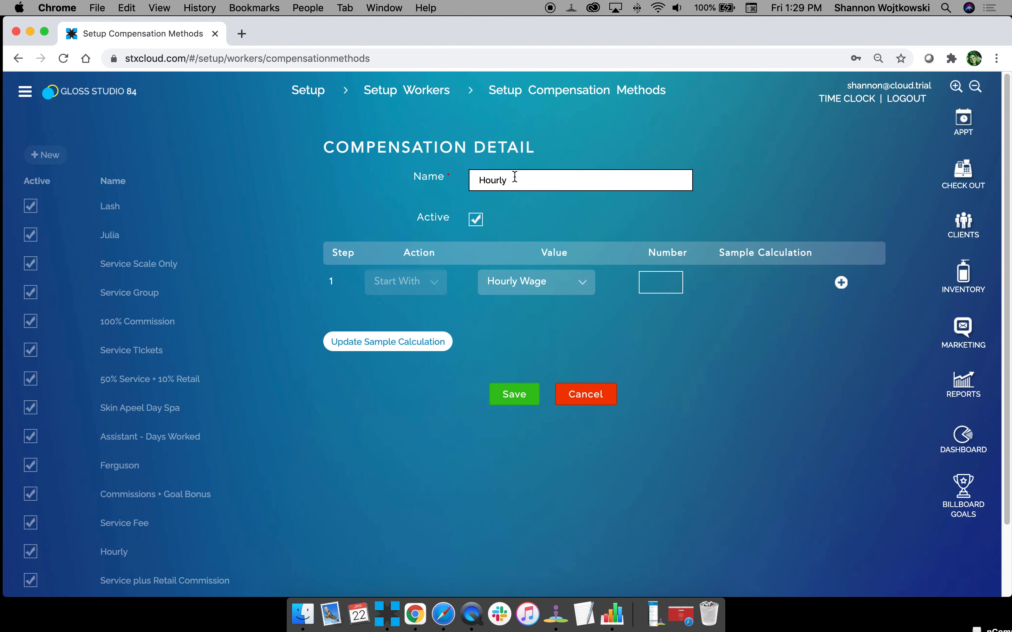
{"action": "left_click", "coordinate": [547, 348]}
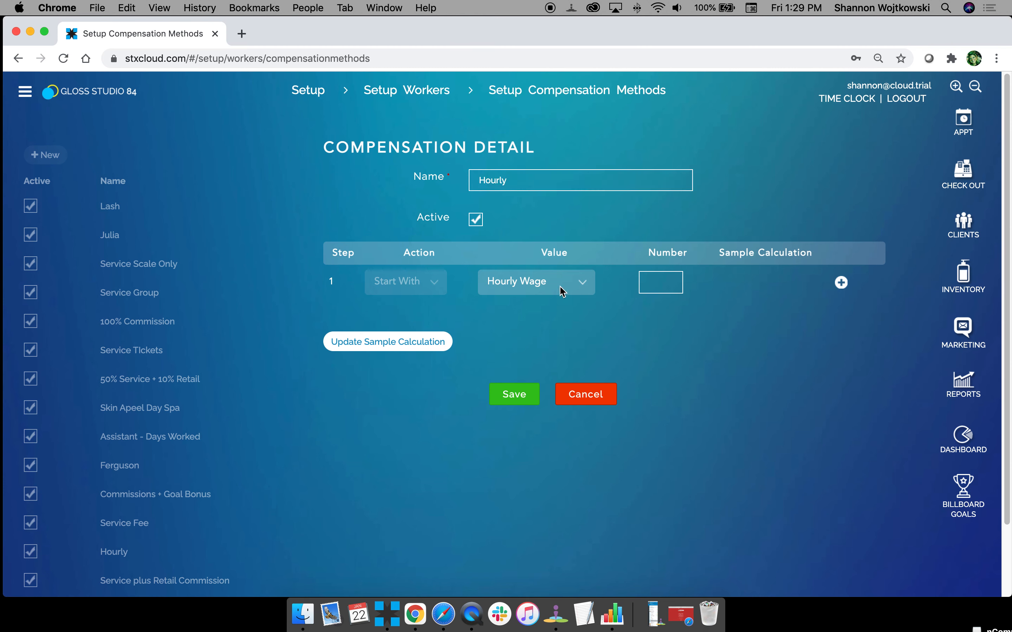
{"action": "left_click", "coordinate": [841, 282]}
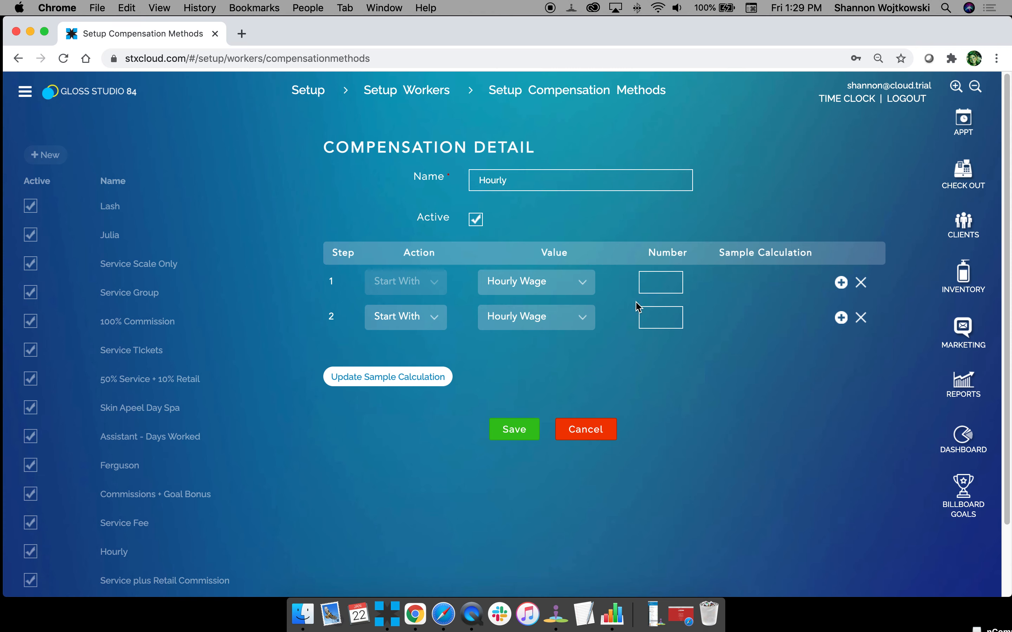
{"action": "left_click", "coordinate": [393, 318]}
{"action": "left_click", "coordinate": [407, 357]}
{"action": "left_click", "coordinate": [519, 318]}
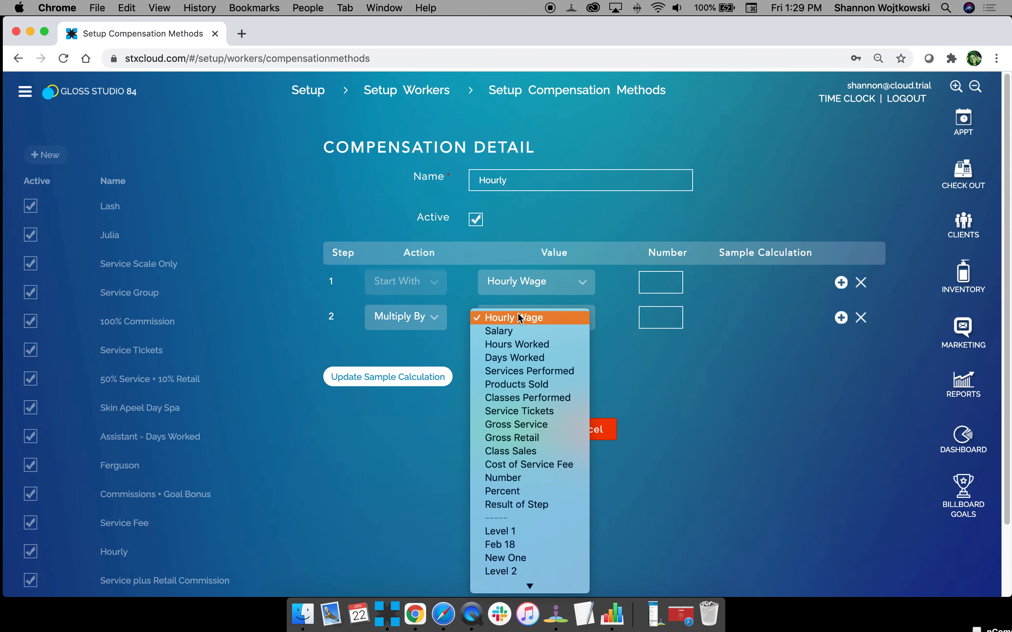
{"action": "scroll", "coordinate": [528, 431], "scroll_direction": "down", "scroll_amount": 2}
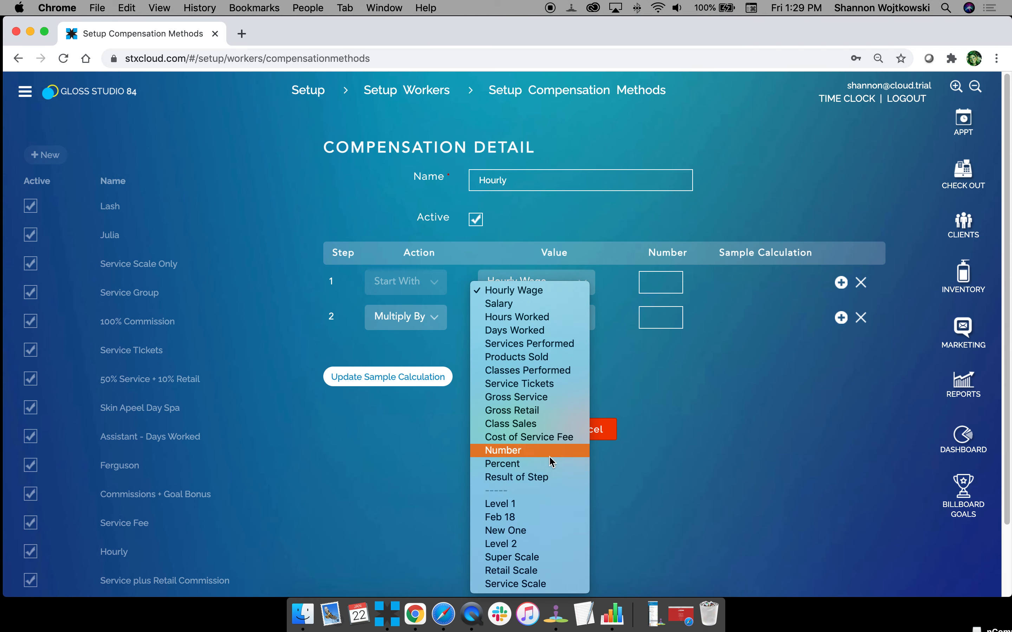
{"action": "left_click", "coordinate": [548, 318]}
Rename the compensation method Hourly A and save it.
{"action": "left_click", "coordinate": [517, 437]}
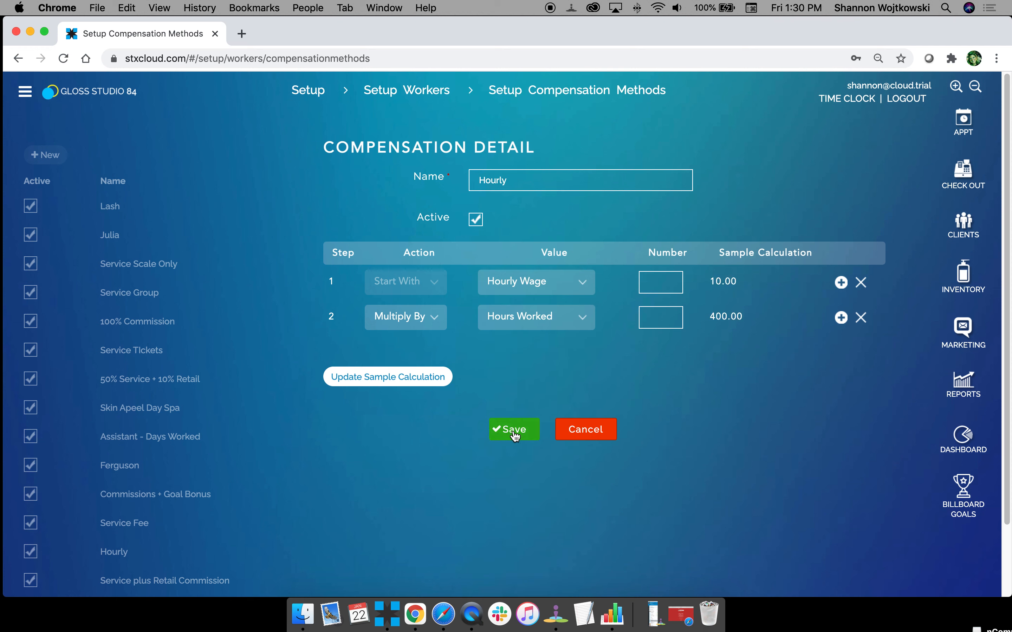
{"action": "left_click", "coordinate": [522, 180]}
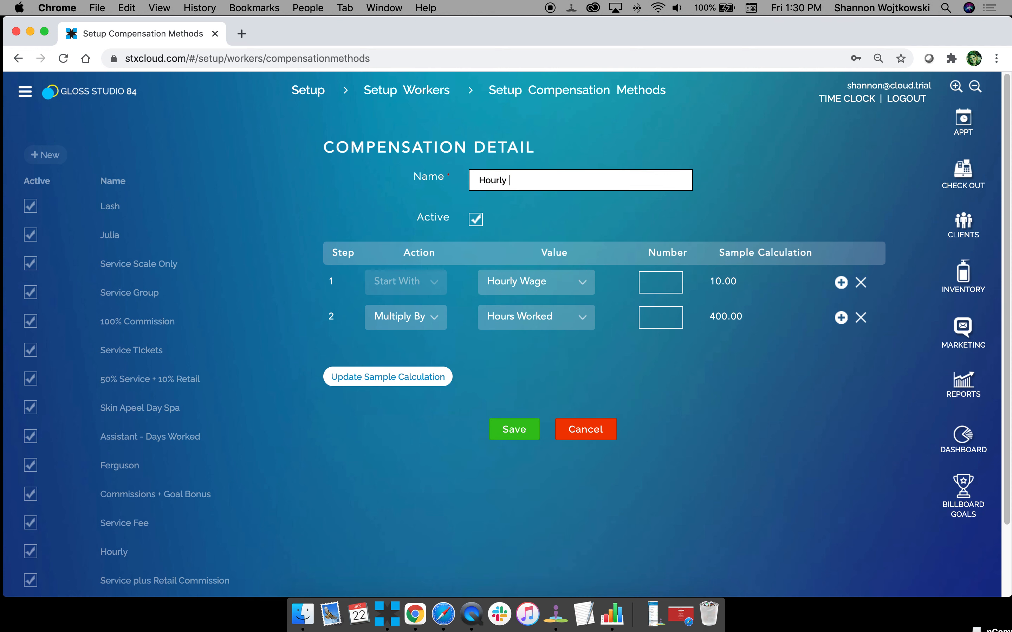
{"action": "type", "text": "A"}
{"action": "left_click", "coordinate": [518, 429]}
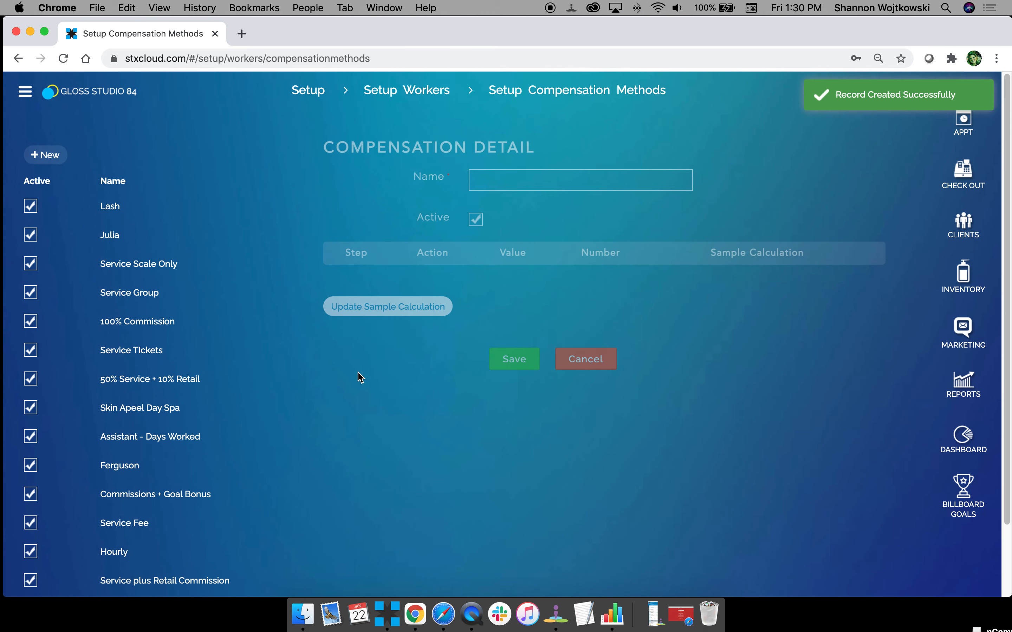
Start another new compensation method whose first step starts with Gross Service.
{"action": "left_click", "coordinate": [40, 157]}
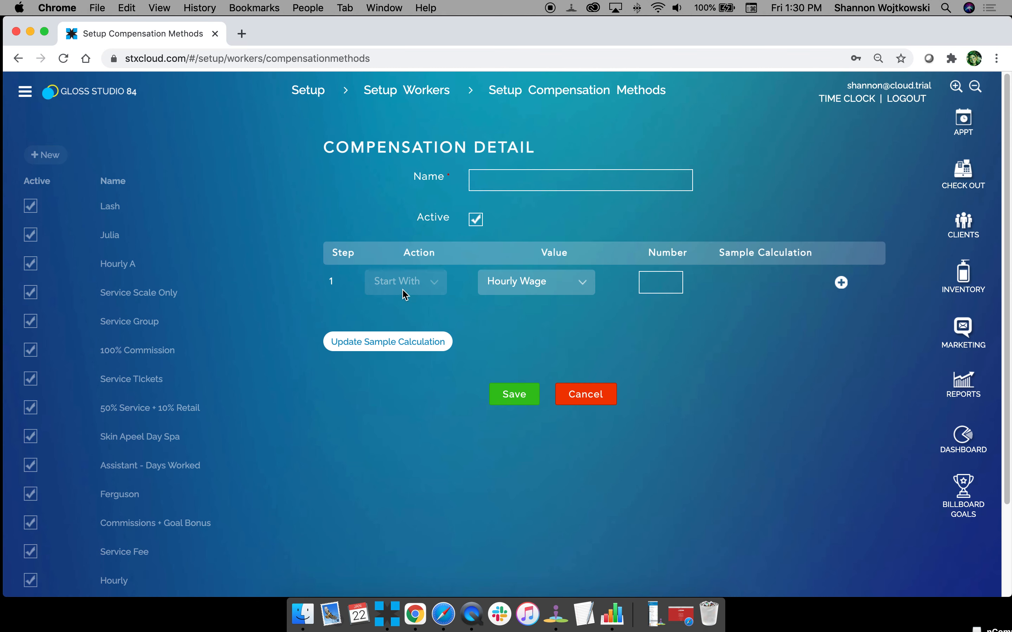
{"action": "left_click", "coordinate": [543, 289]}
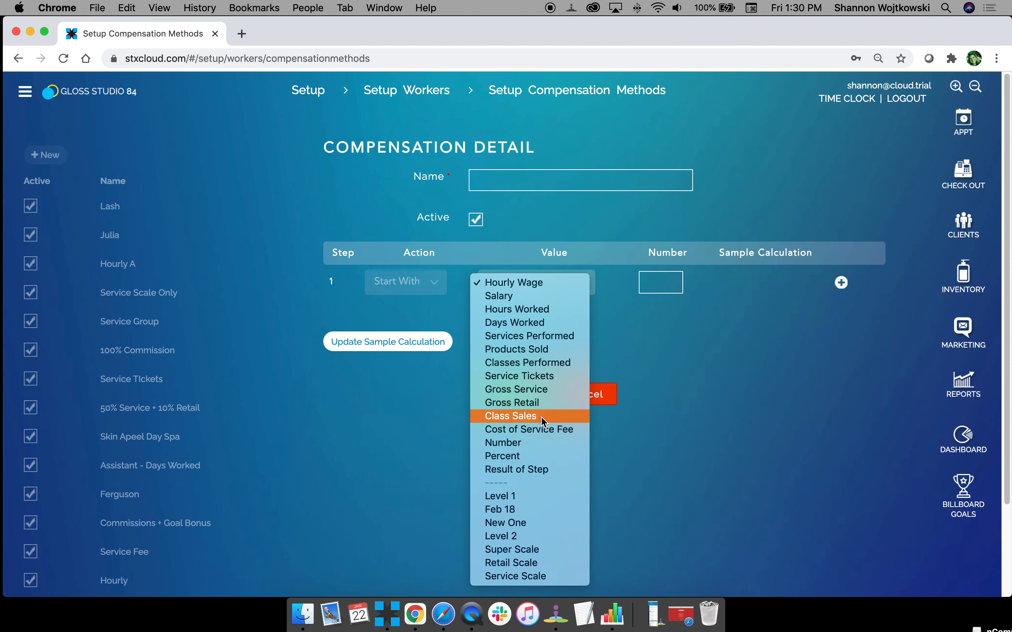
{"action": "left_click", "coordinate": [548, 390]}
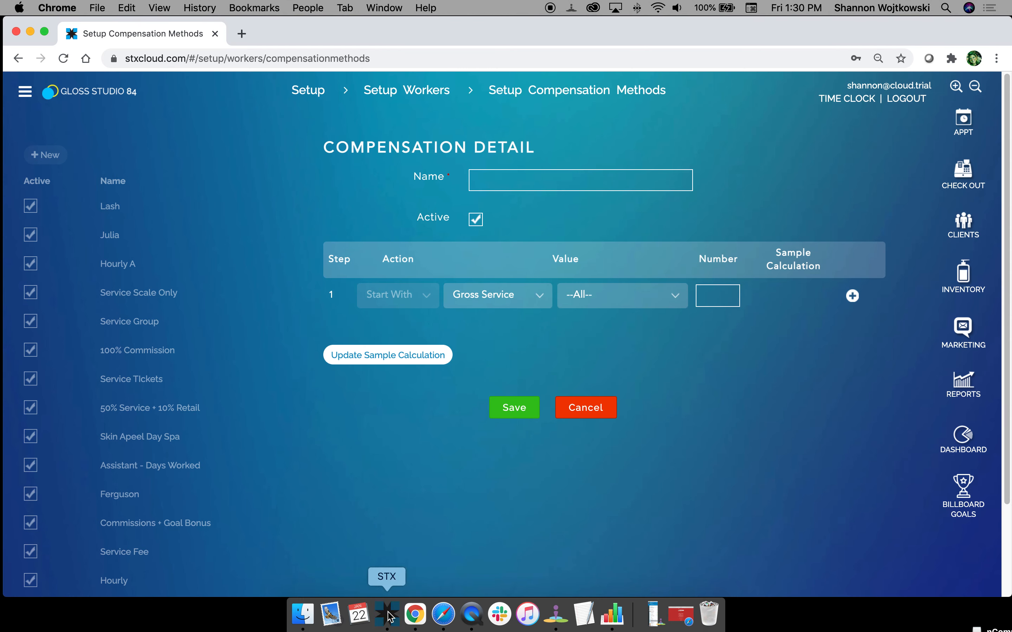
Switch to the STX desktop app and view the steps of the Service Retail commission payroll method in the finance setup.
{"action": "left_click", "coordinate": [387, 614]}
{"action": "left_click", "coordinate": [691, 46]}
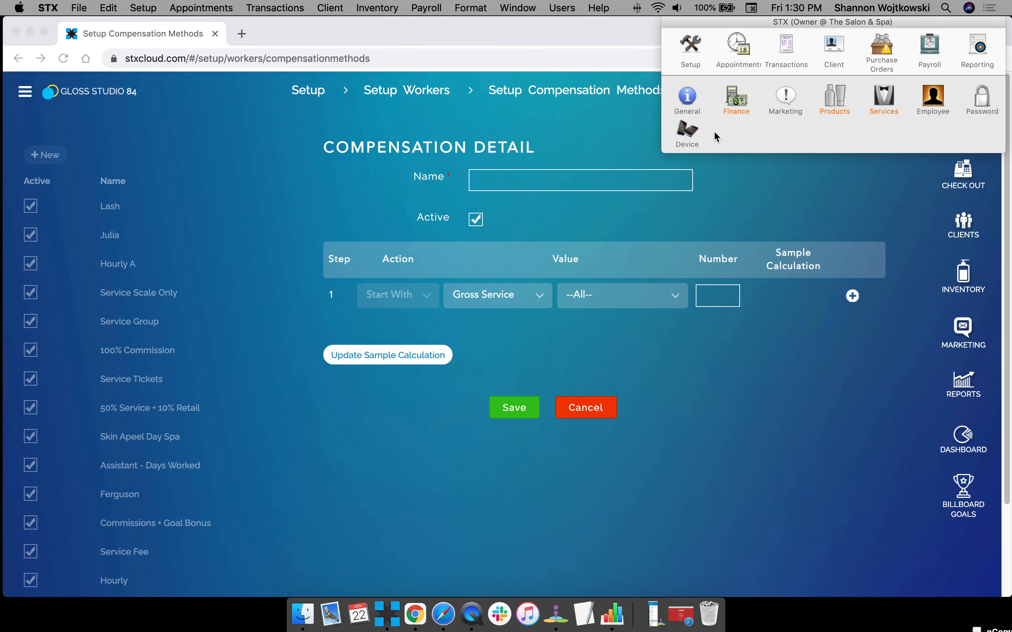
{"action": "left_click", "coordinate": [744, 110]}
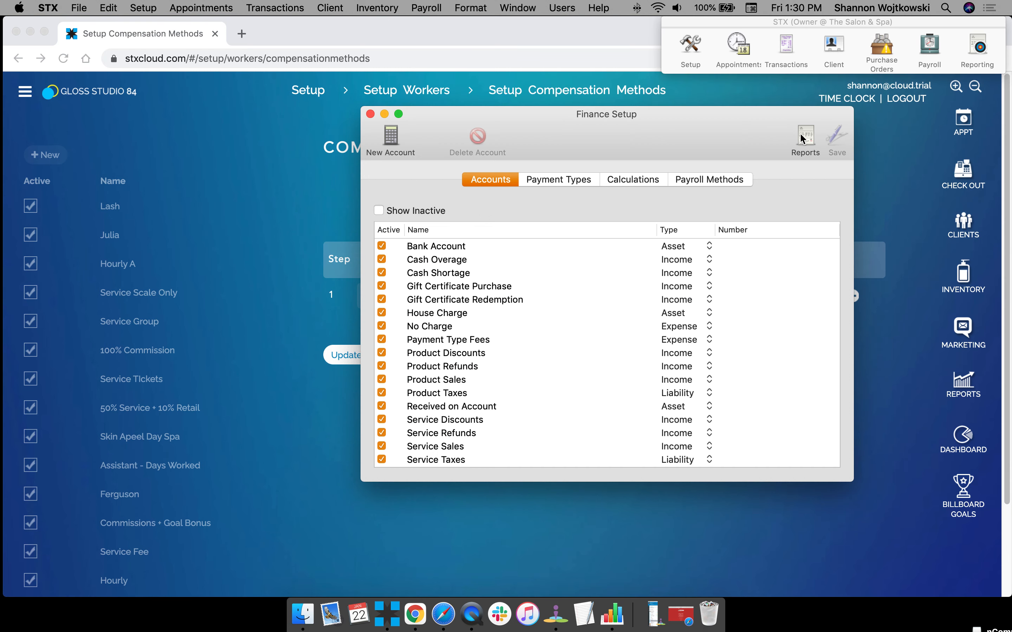
{"action": "left_click", "coordinate": [714, 179]}
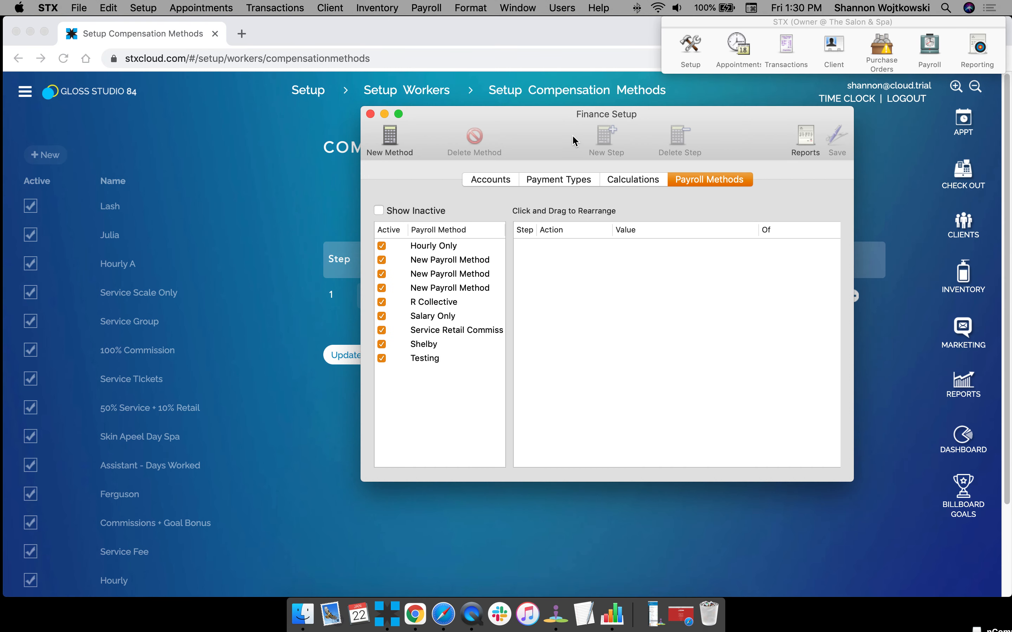
{"action": "left_click", "coordinate": [441, 335]}
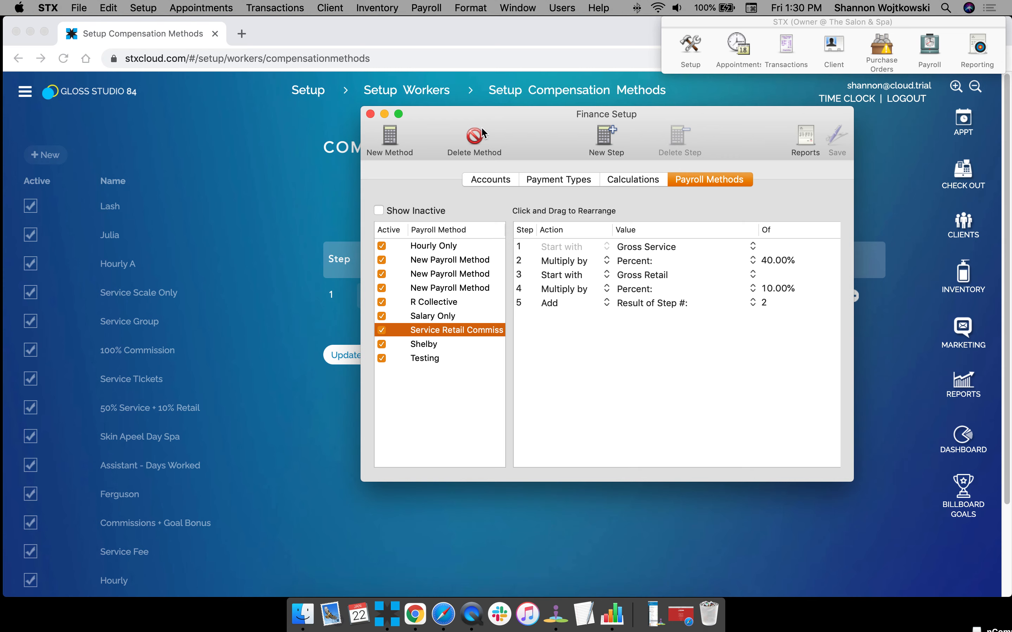
Arrange the STX Finance Setup and Chrome windows so they overlap with an edge of the Finance Setup window still reachable.
{"action": "left_click_drag", "start_coordinate": [534, 132], "coordinate": [195, 193]}
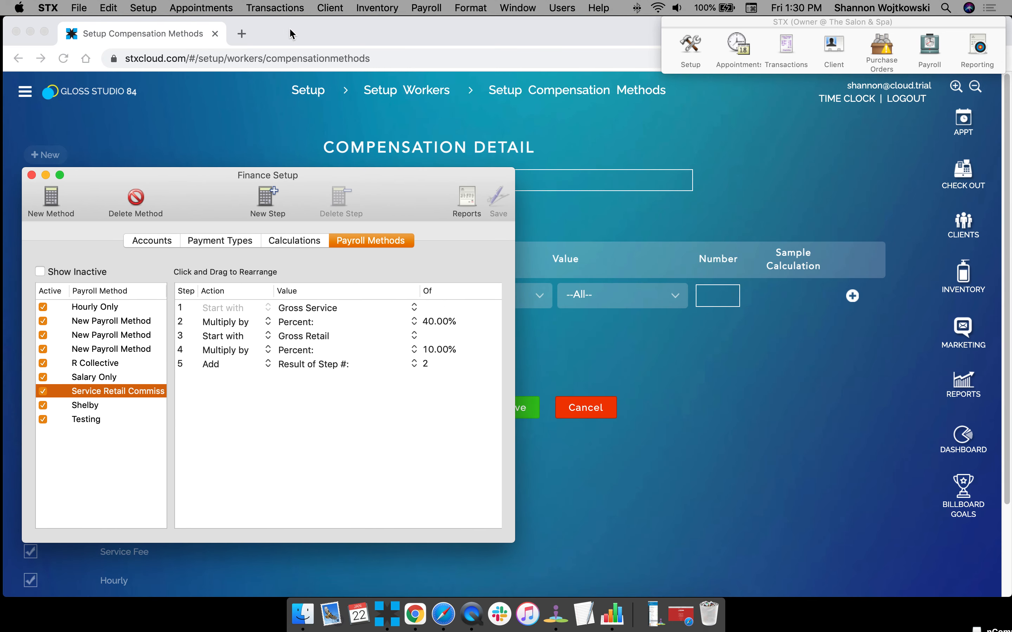
{"action": "left_click", "coordinate": [10, 30]}
{"action": "left_click_drag", "start_coordinate": [7, 30], "coordinate": [185, 25]}
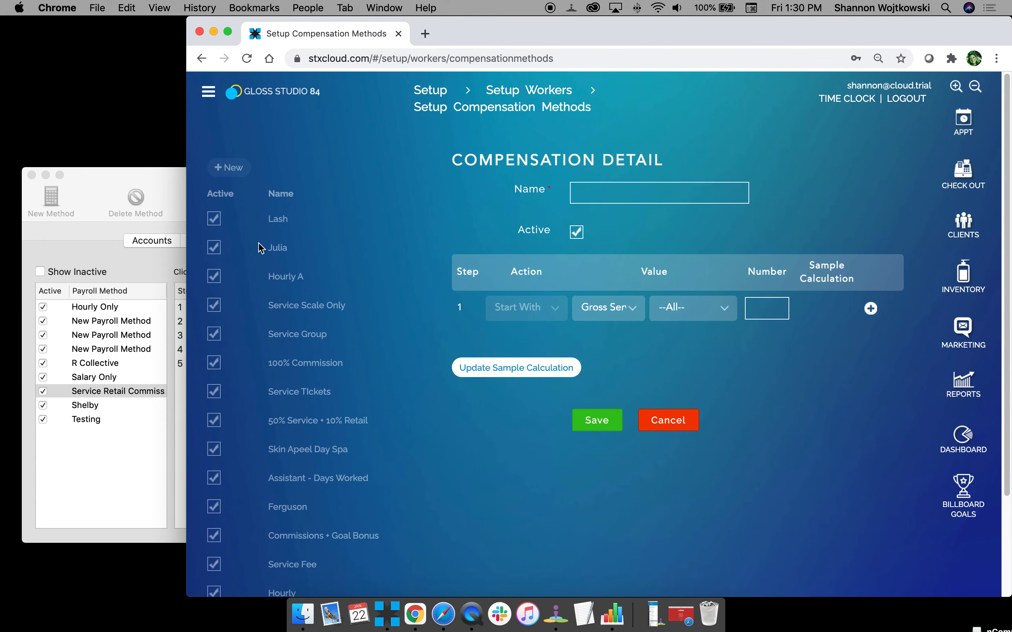
{"action": "left_click_drag", "start_coordinate": [95, 181], "coordinate": [0, 158]}
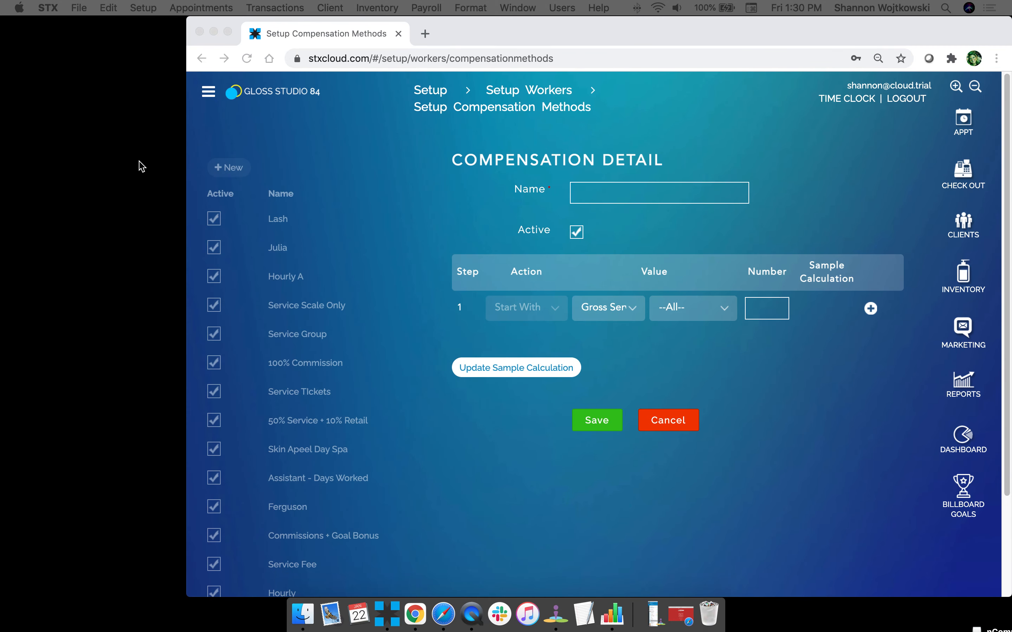
{"action": "left_click_drag", "start_coordinate": [0, 259], "coordinate": [91, 53]}
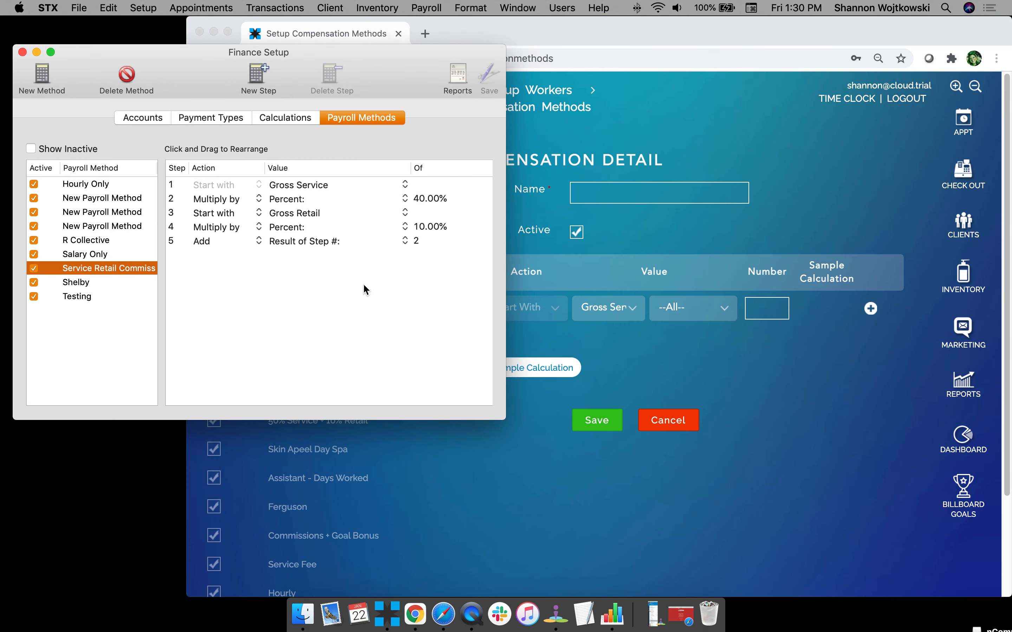
{"action": "left_click", "coordinate": [464, 441]}
{"action": "left_click_drag", "start_coordinate": [186, 231], "coordinate": [59, 232]}
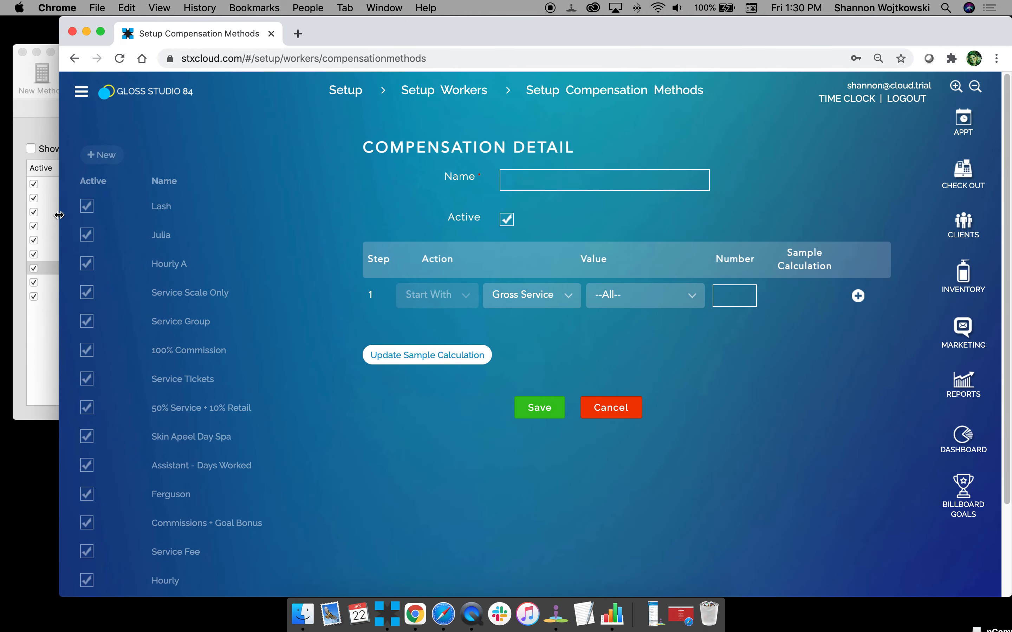
Add step 2 to the new compensation method as Multiply By Percent with the number 40.
{"action": "left_click", "coordinate": [855, 297]}
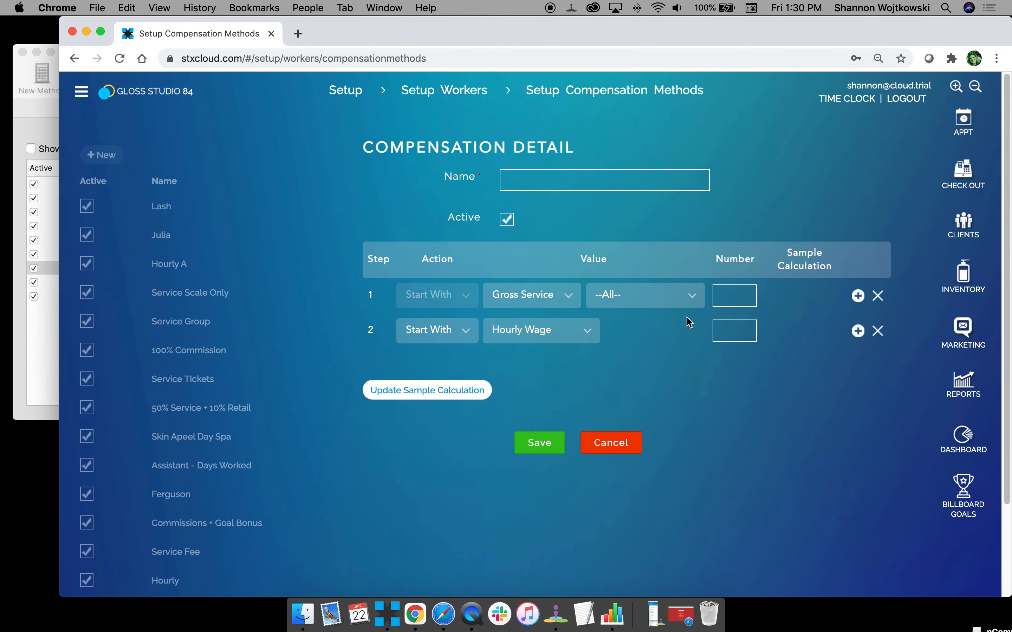
{"action": "left_click", "coordinate": [442, 339]}
{"action": "left_click", "coordinate": [444, 371]}
{"action": "left_click", "coordinate": [533, 330]}
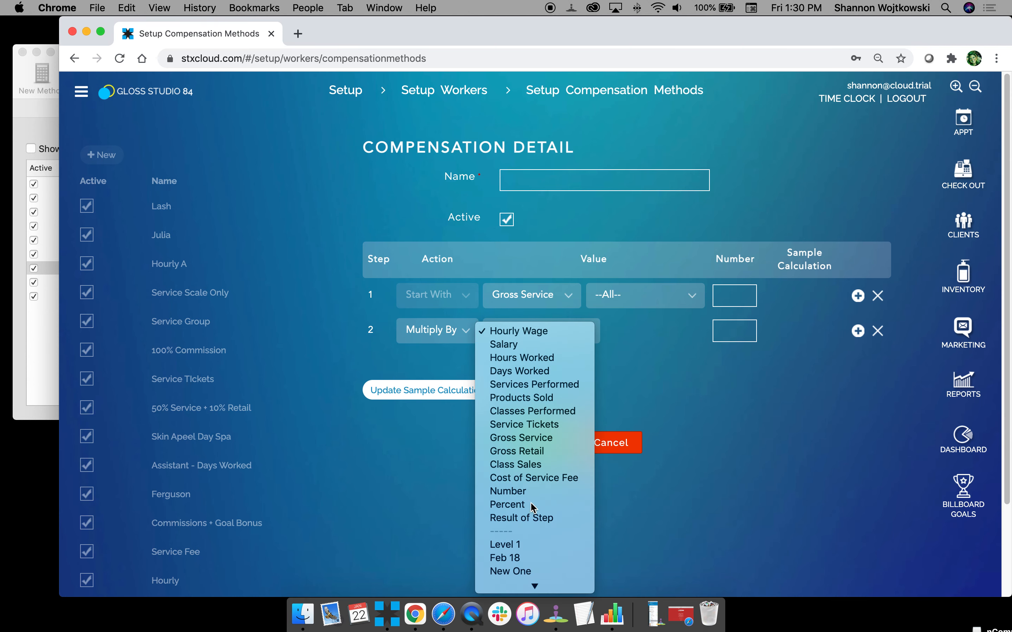
{"action": "left_click", "coordinate": [515, 505]}
{"action": "left_click", "coordinate": [732, 333]}
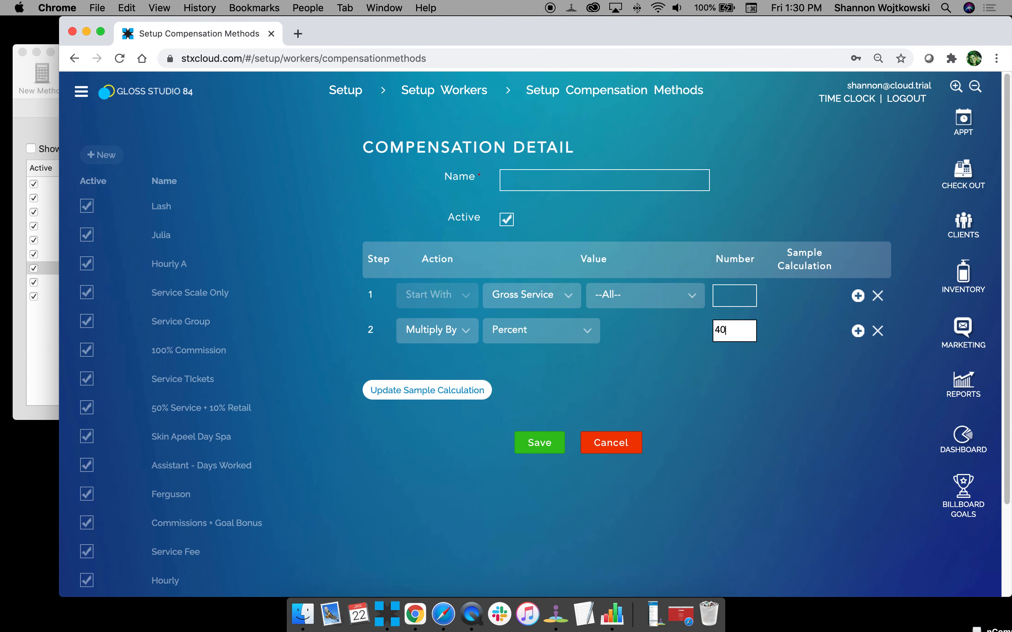
Add step 3 as Start With Gross Retail, checking it against the third step of the STX payroll method.
{"action": "left_click", "coordinate": [858, 331]}
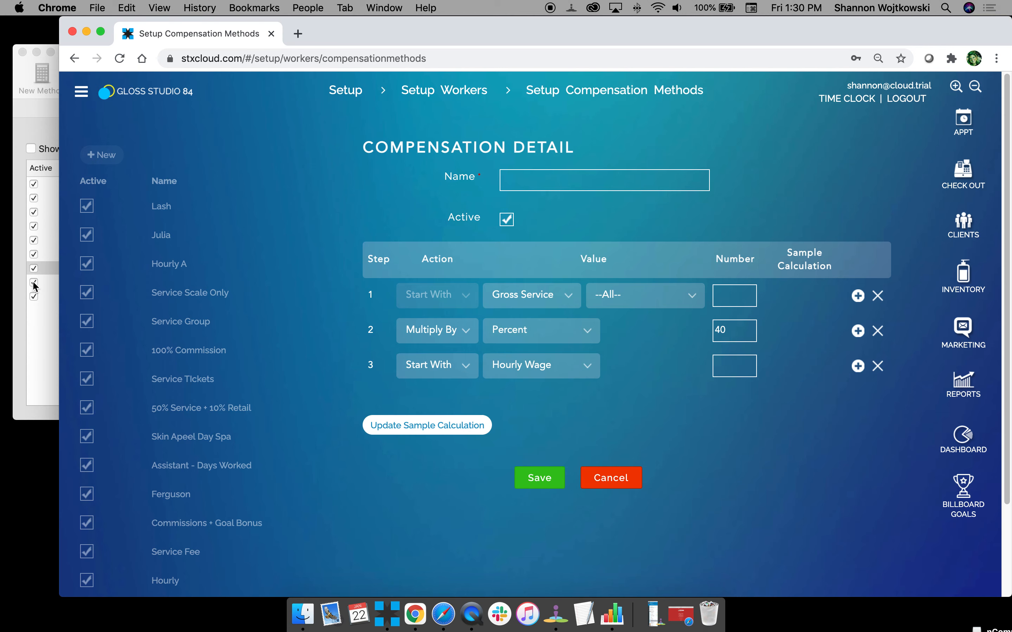
{"action": "left_click", "coordinate": [56, 341]}
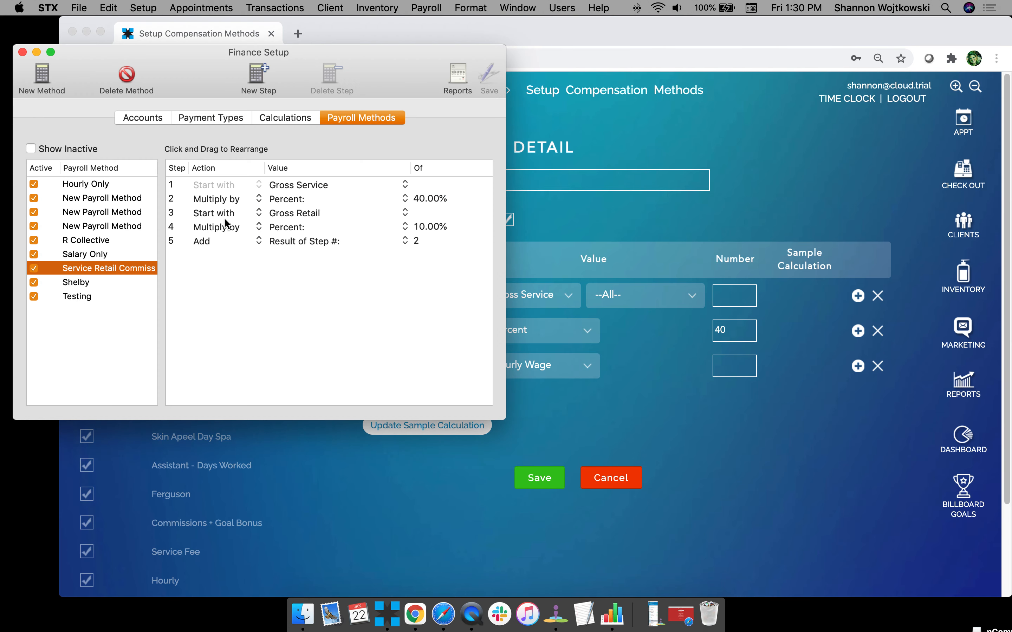
{"action": "left_click", "coordinate": [280, 215]}
{"action": "left_click", "coordinate": [191, 221]}
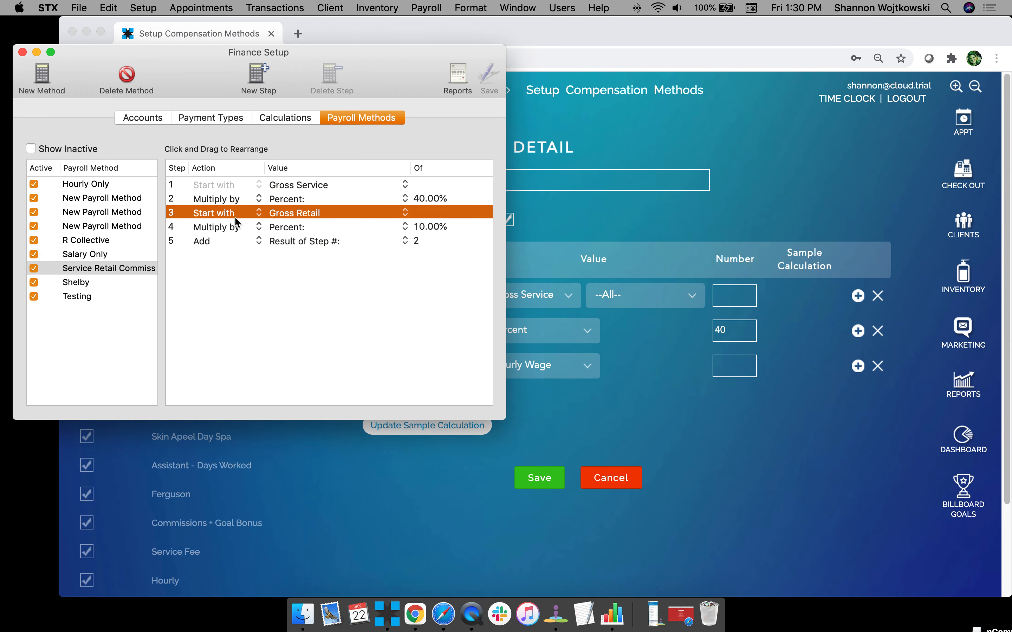
{"action": "left_click", "coordinate": [883, 461]}
{"action": "left_click", "coordinate": [557, 366]}
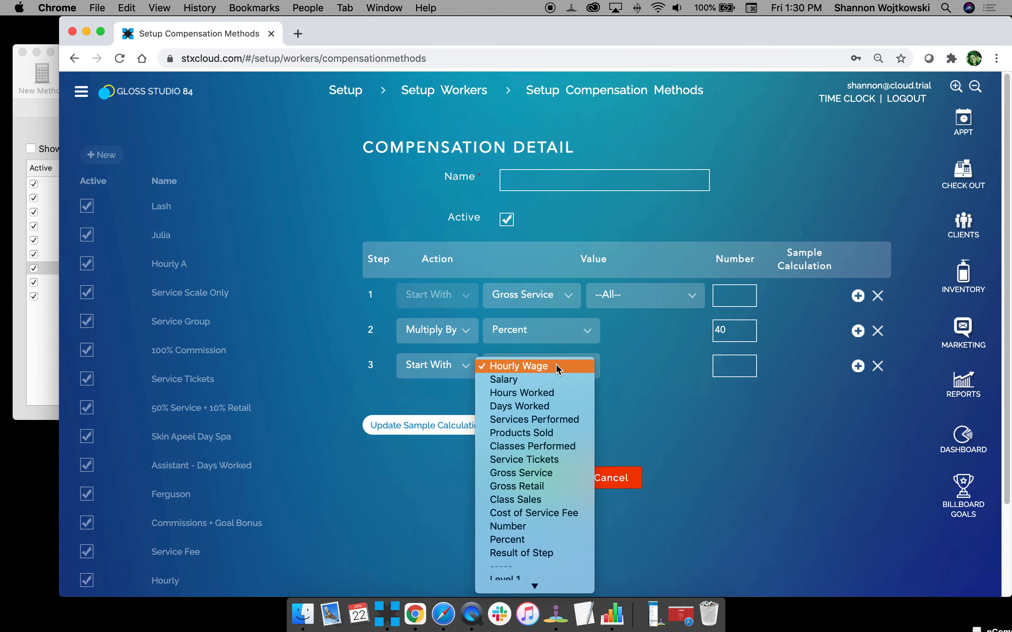
{"action": "left_click", "coordinate": [558, 486]}
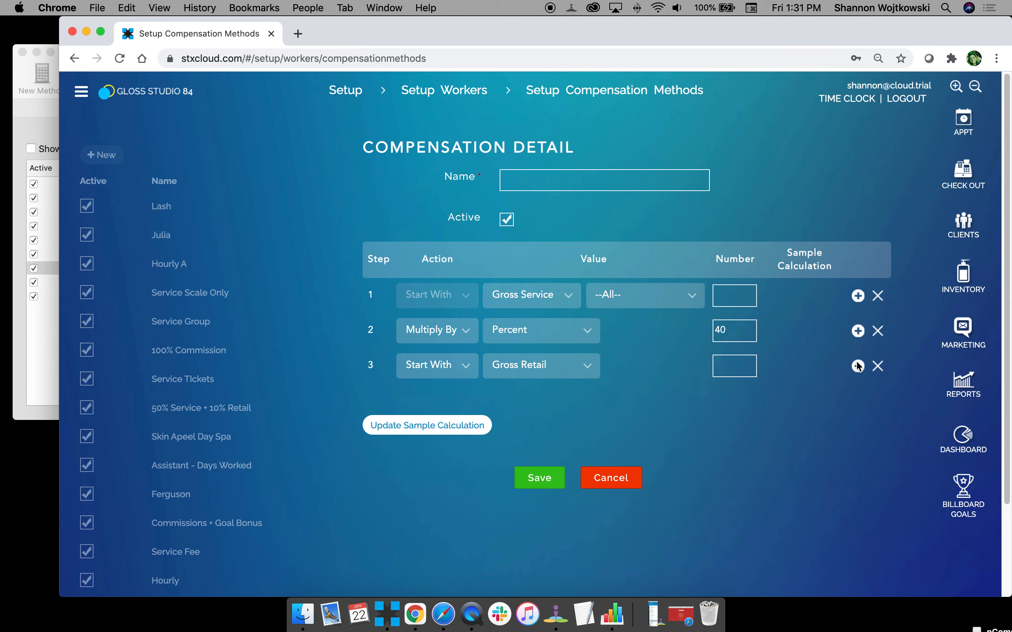
Add step 4 to the compensation method as Multiply By Percent with the number 10.
{"action": "left_click", "coordinate": [858, 367]}
{"action": "left_click", "coordinate": [412, 402]}
{"action": "left_click", "coordinate": [427, 442]}
{"action": "left_click", "coordinate": [552, 401]}
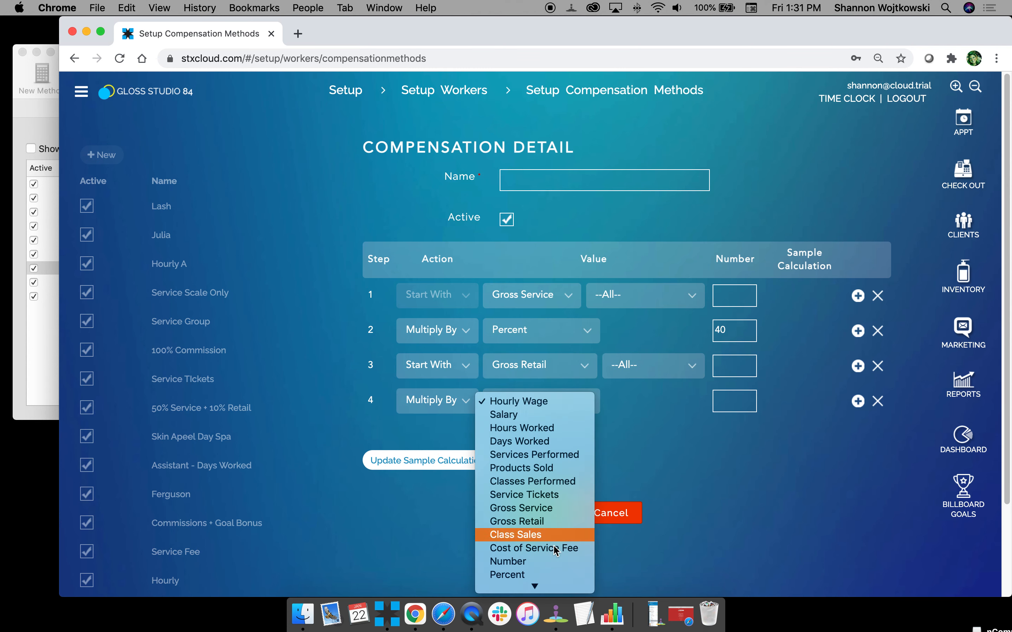
{"action": "left_click", "coordinate": [515, 575]}
{"action": "left_click", "coordinate": [736, 401]}
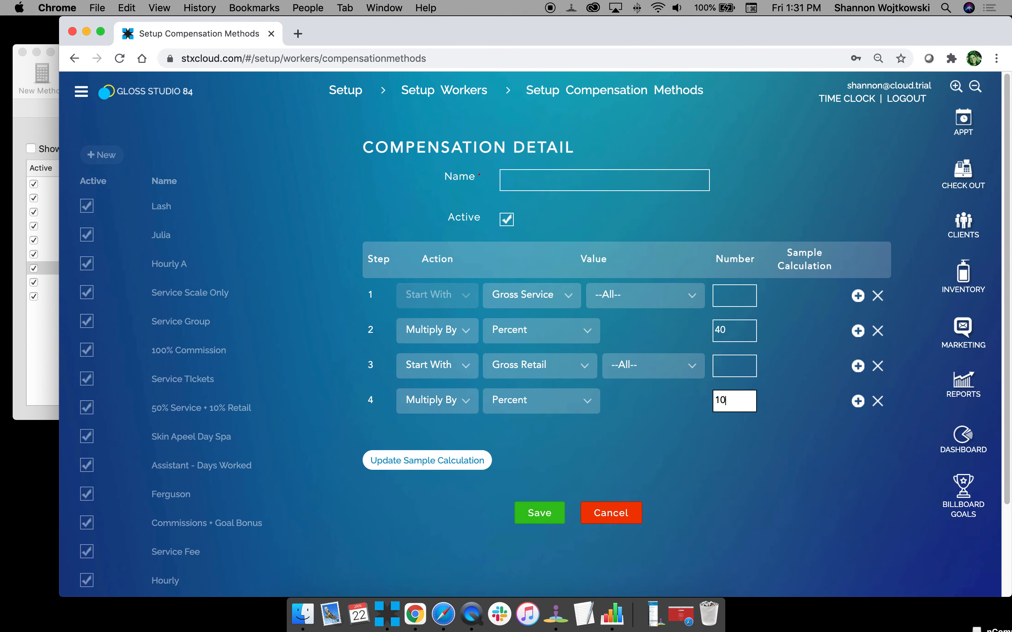
Check the fifth step of the STX payroll method and add step 5 as Add Result of Step with the number 2.
{"action": "left_click", "coordinate": [47, 345]}
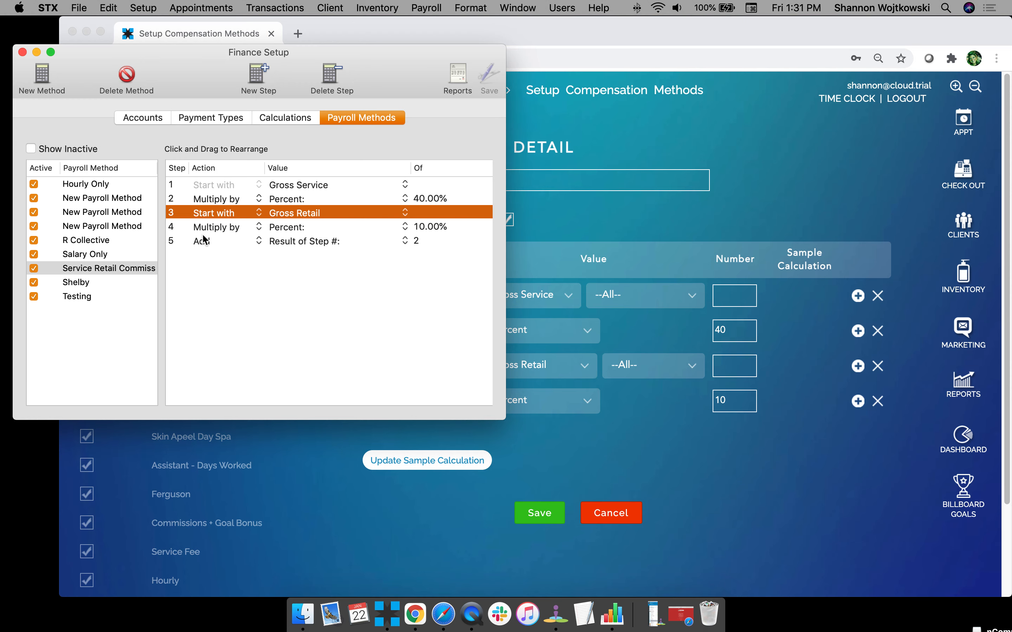
{"action": "left_click", "coordinate": [213, 239]}
{"action": "left_click", "coordinate": [383, 292]}
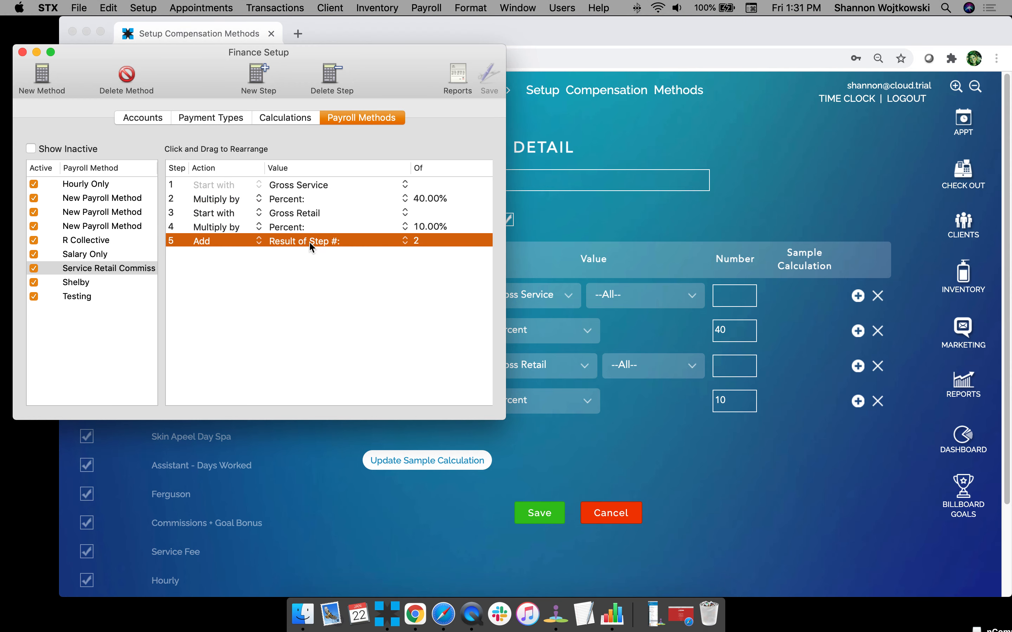
{"action": "left_click", "coordinate": [763, 492]}
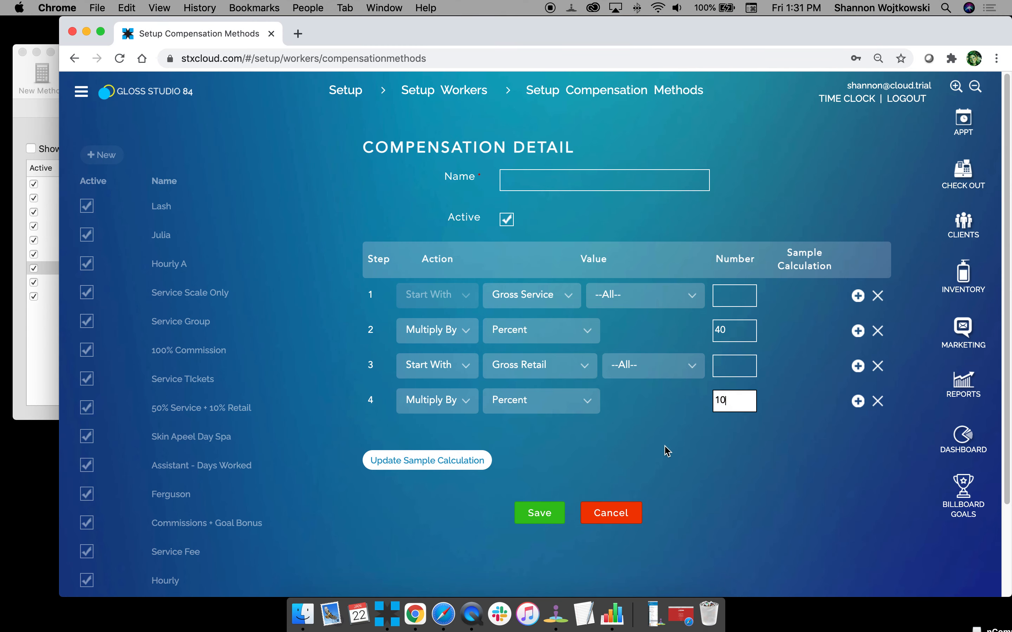
{"action": "left_click", "coordinate": [858, 401]}
{"action": "left_click", "coordinate": [434, 443]}
{"action": "left_click", "coordinate": [438, 449]}
{"action": "left_click", "coordinate": [543, 437]}
{"action": "scroll", "coordinate": [550, 490], "scroll_direction": "down", "scroll_amount": 1}
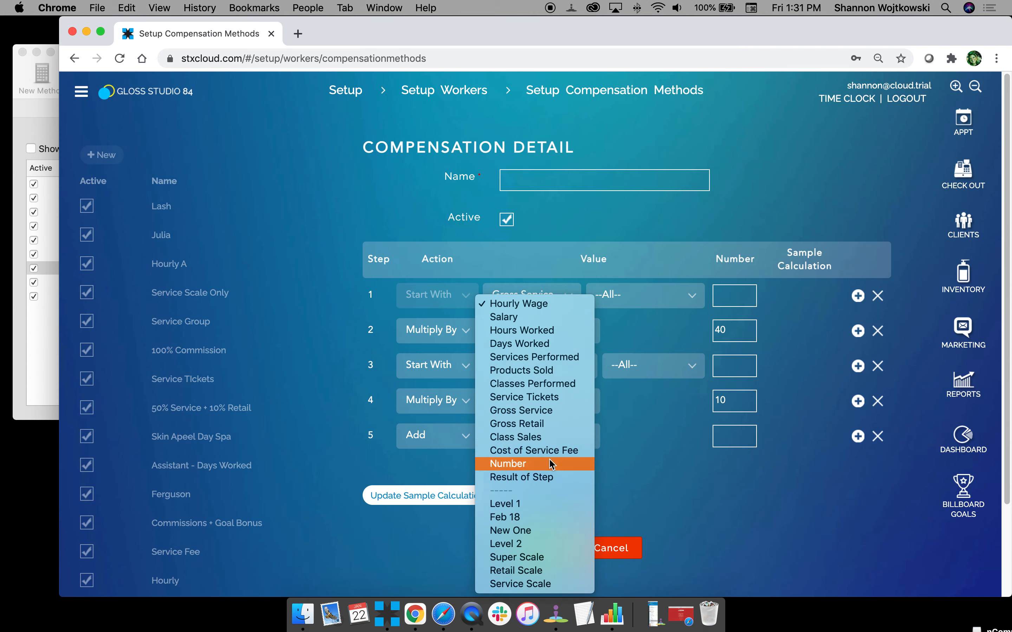
{"action": "left_click", "coordinate": [752, 435]}
{"action": "left_click", "coordinate": [748, 436]}
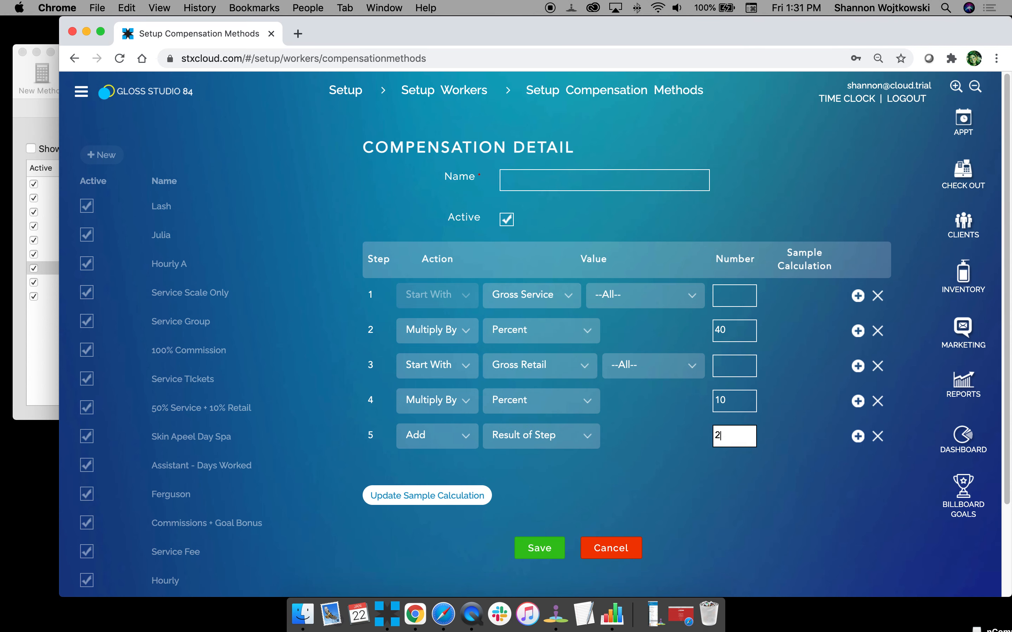
Switch to desktop STX, close its Finance Setup window, and return to the compensation method in Chrome.
{"action": "left_click", "coordinate": [37, 117]}
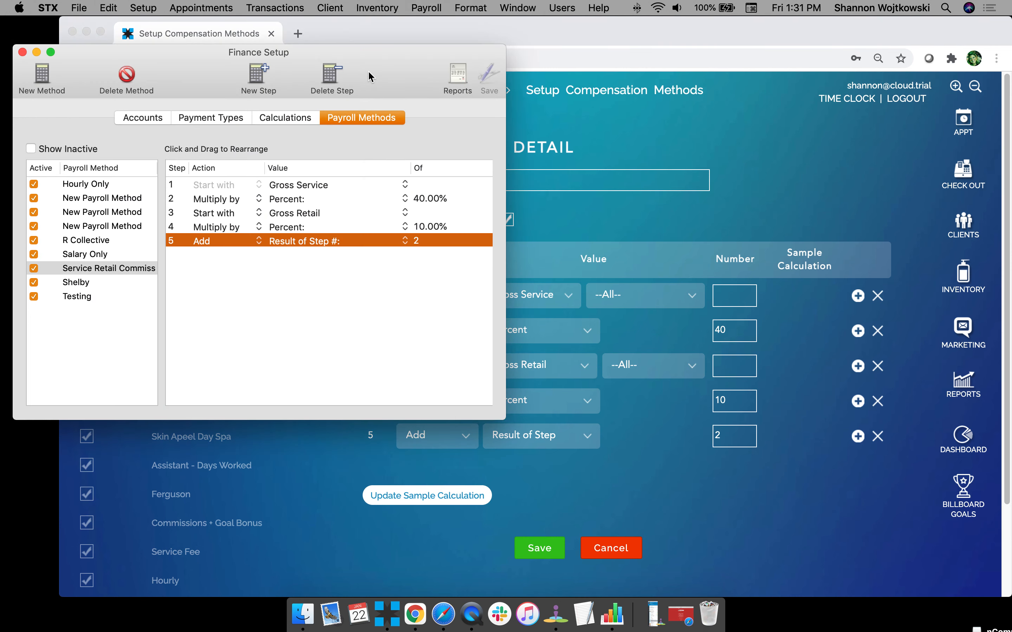
{"action": "left_click_drag", "start_coordinate": [369, 77], "coordinate": [843, 396]}
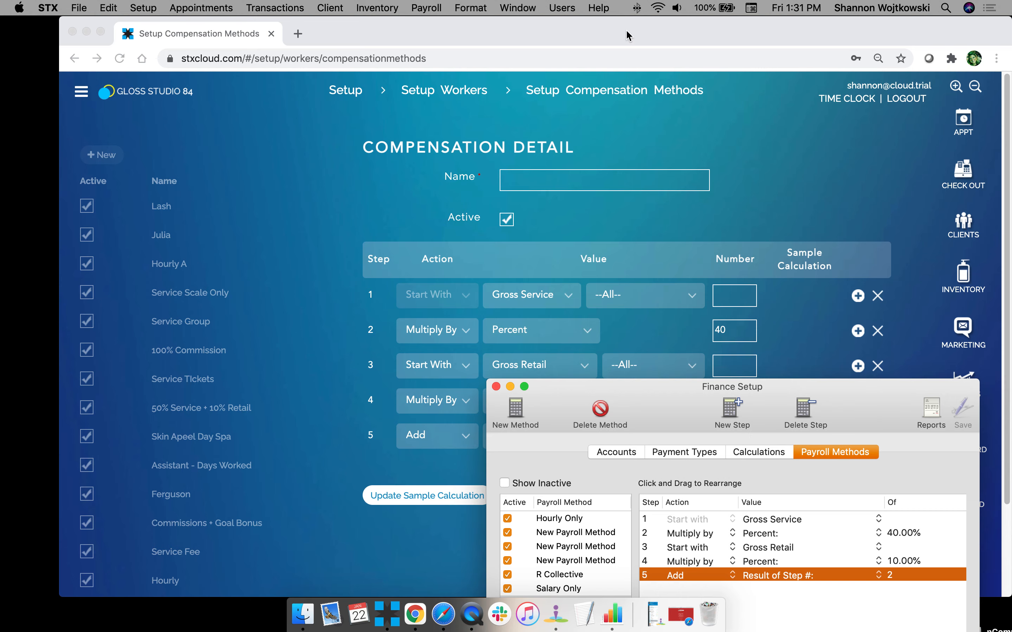
{"action": "left_click_drag", "start_coordinate": [628, 36], "coordinate": [581, 35]}
{"action": "left_click", "coordinate": [878, 617]}
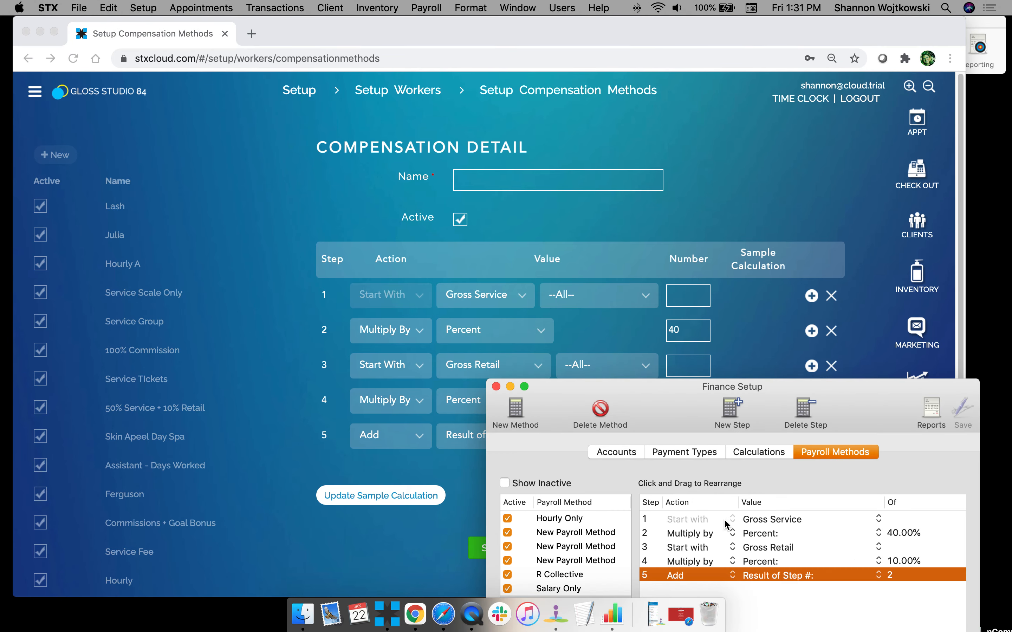
{"action": "left_click", "coordinate": [495, 387]}
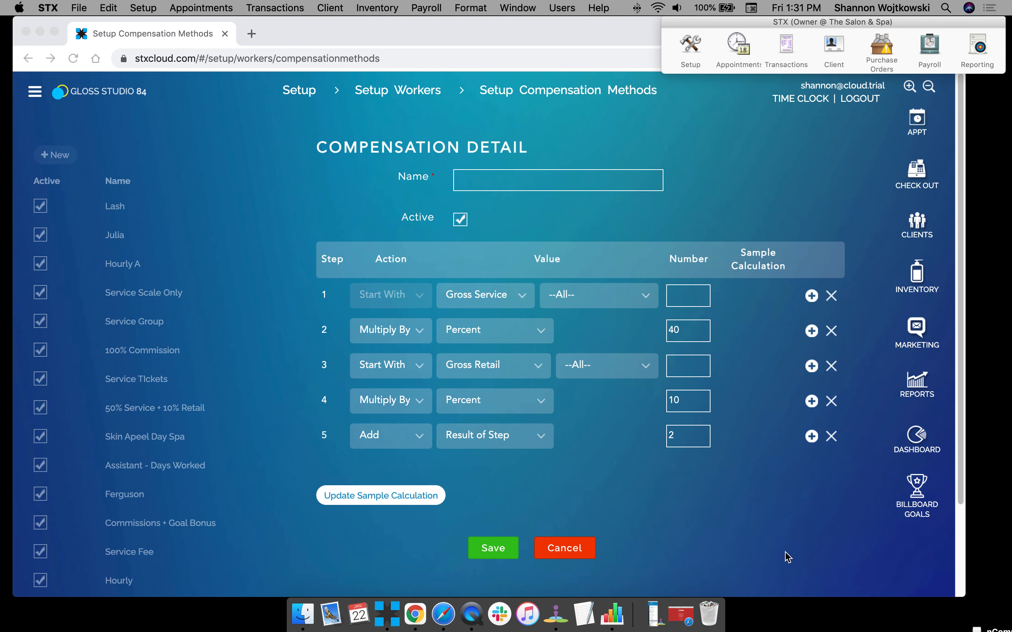
{"action": "left_click", "coordinate": [588, 516]}
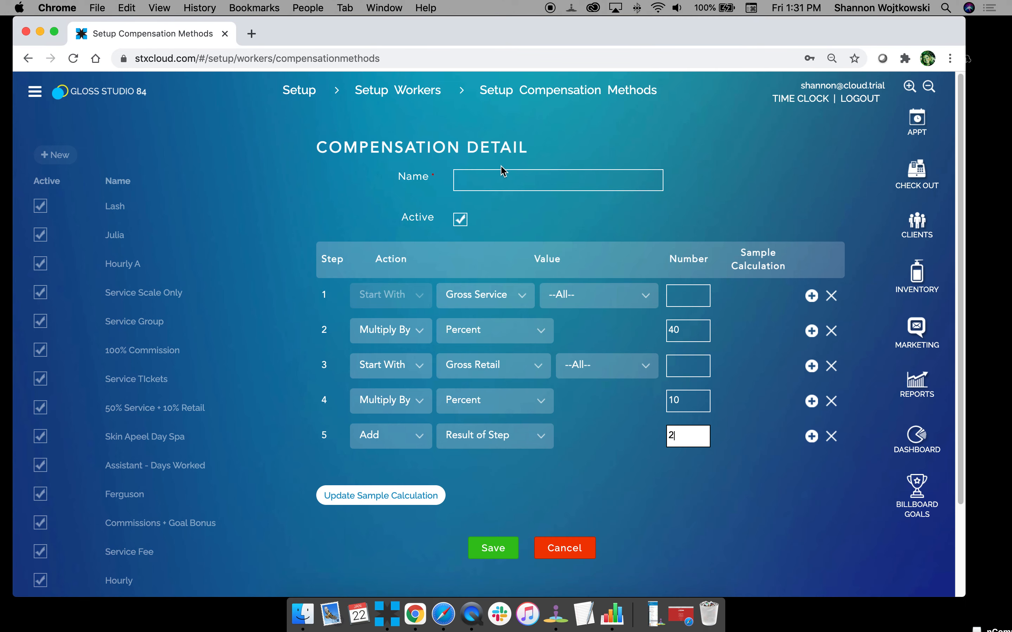
Name the compensation method "Service and Retail Commission" and update its sample calculation.
{"action": "left_click", "coordinate": [491, 187]}
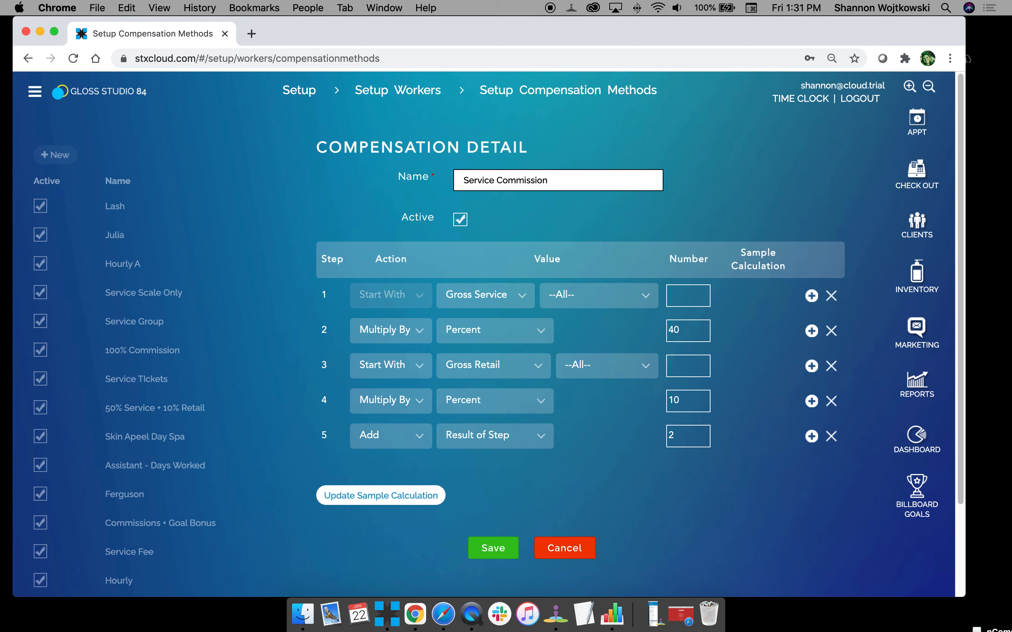
{"action": "type", "text": "and Retail"}
{"action": "left_click", "coordinate": [650, 551]}
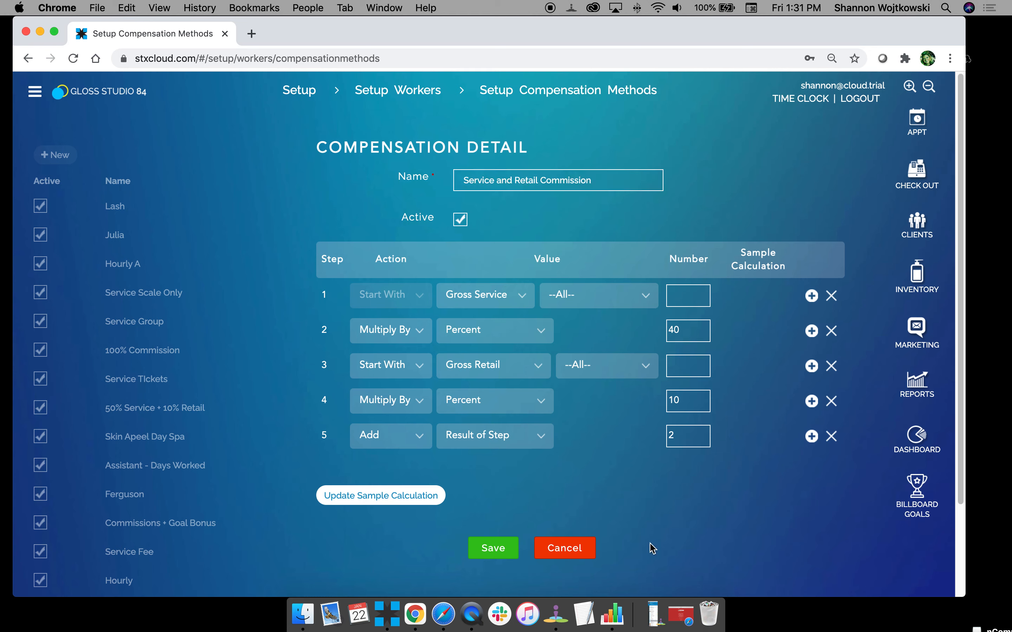
{"action": "left_click", "coordinate": [412, 505]}
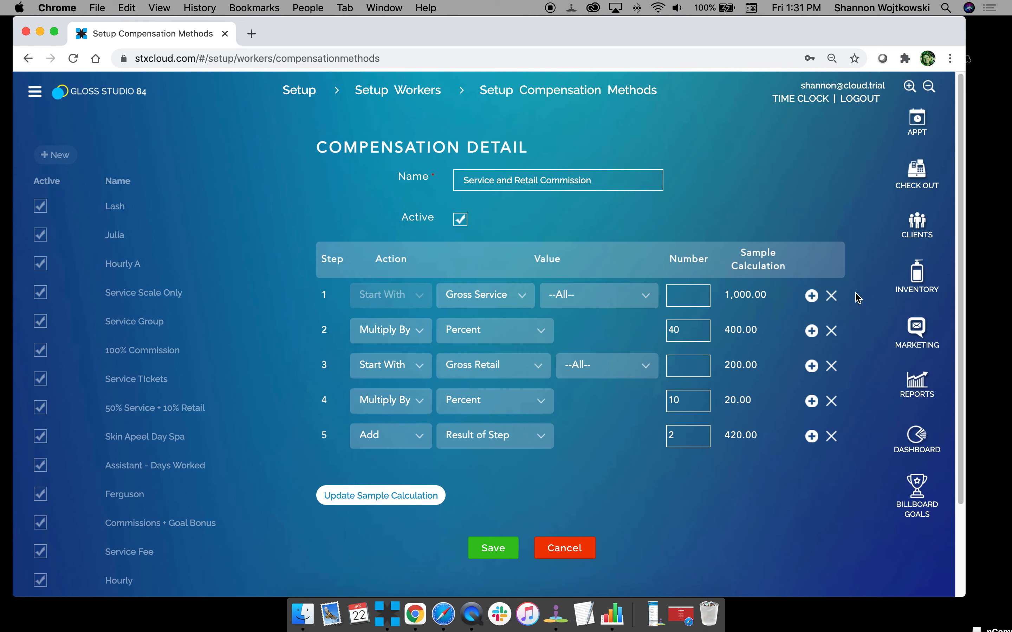
Insert a Subtract Cost of Service Fee step after step 1 and save the compensation method.
{"action": "left_click", "coordinate": [812, 297]}
{"action": "left_click", "coordinate": [402, 334]}
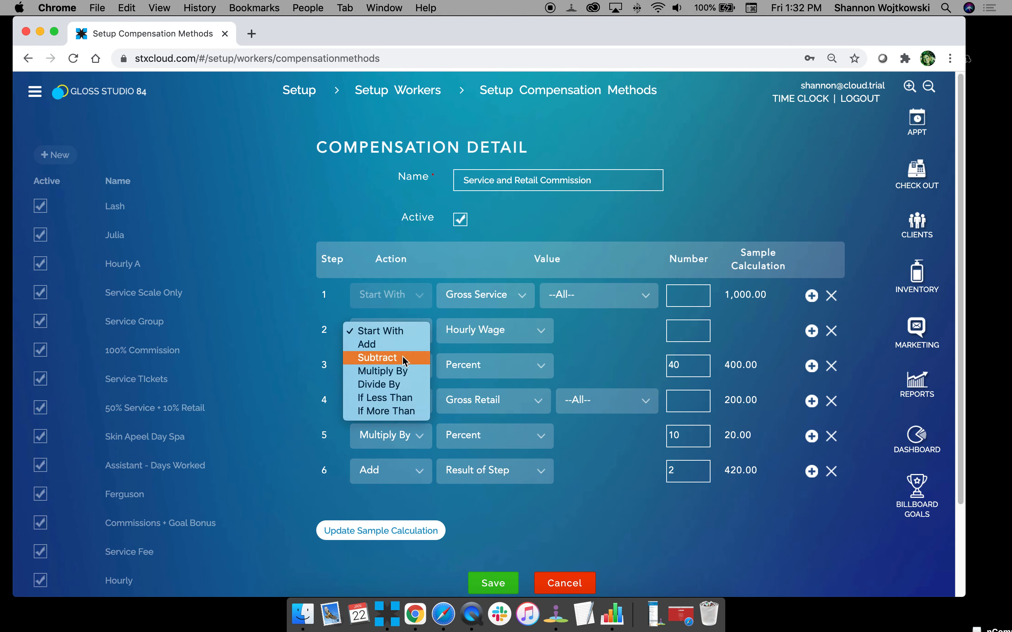
{"action": "left_click", "coordinate": [400, 358]}
{"action": "left_click", "coordinate": [494, 330]}
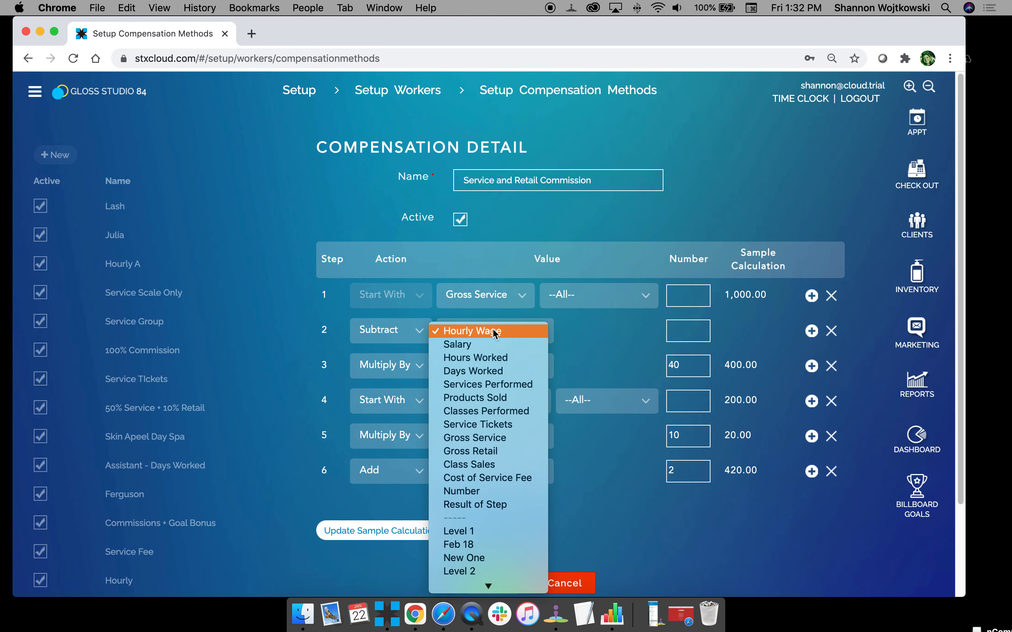
{"action": "left_click", "coordinate": [490, 480]}
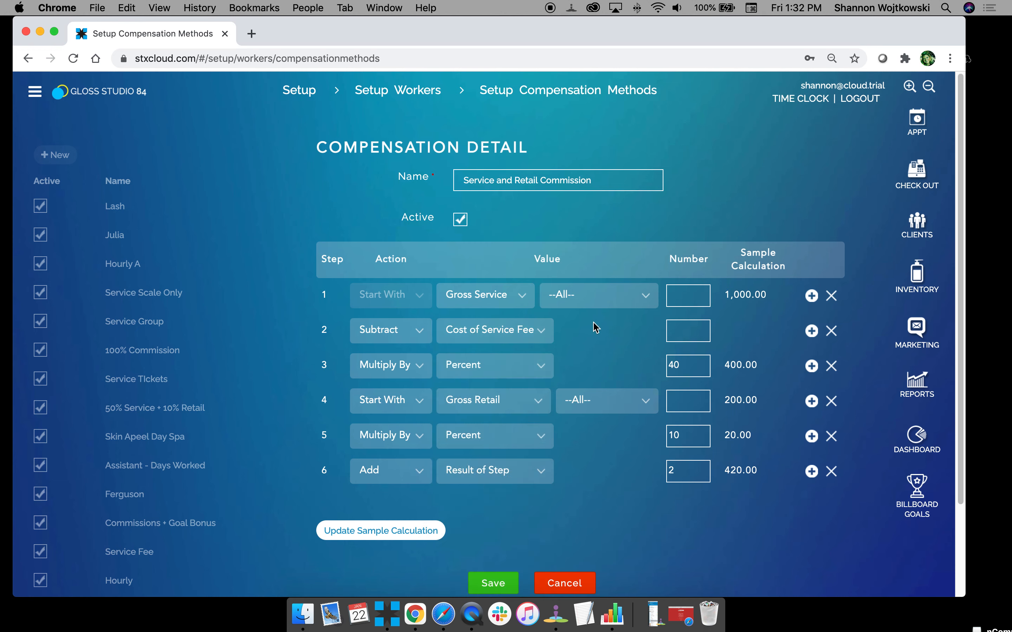
{"action": "left_click", "coordinate": [493, 585]}
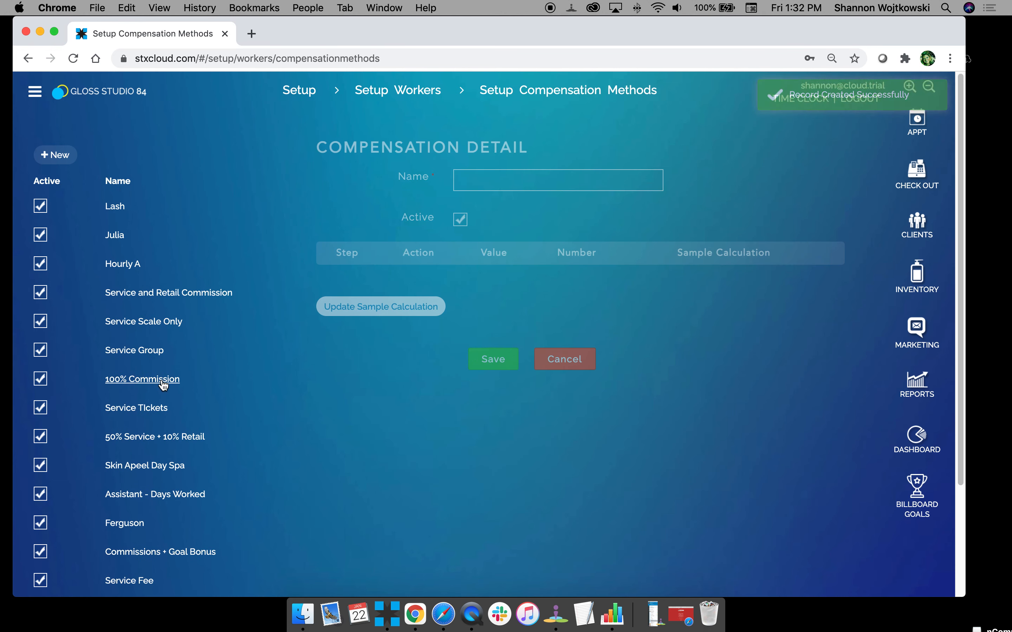
Open the existing Service Scale & Retail Scale method to review its steps, and close it without saving.
{"action": "scroll", "coordinate": [133, 369], "scroll_direction": "down", "scroll_amount": 3}
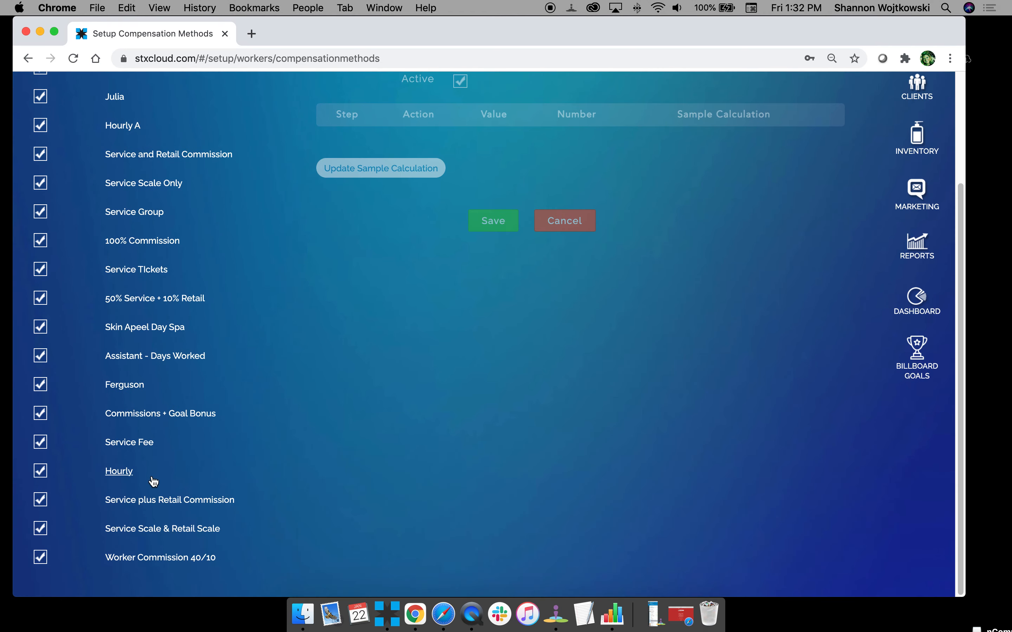
{"action": "left_click", "coordinate": [150, 530]}
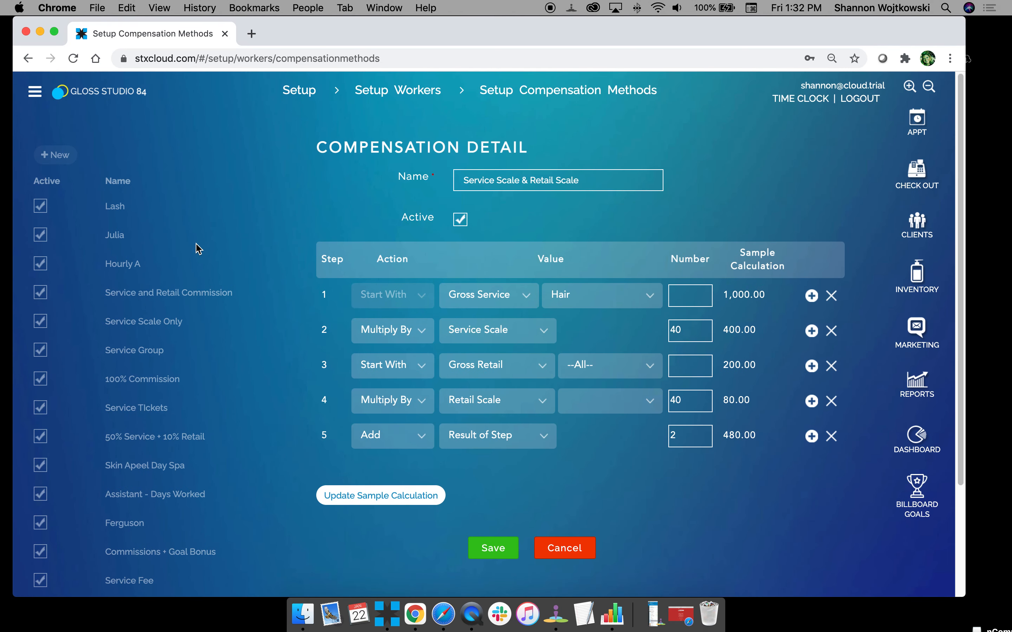
{"action": "left_click", "coordinate": [562, 556]}
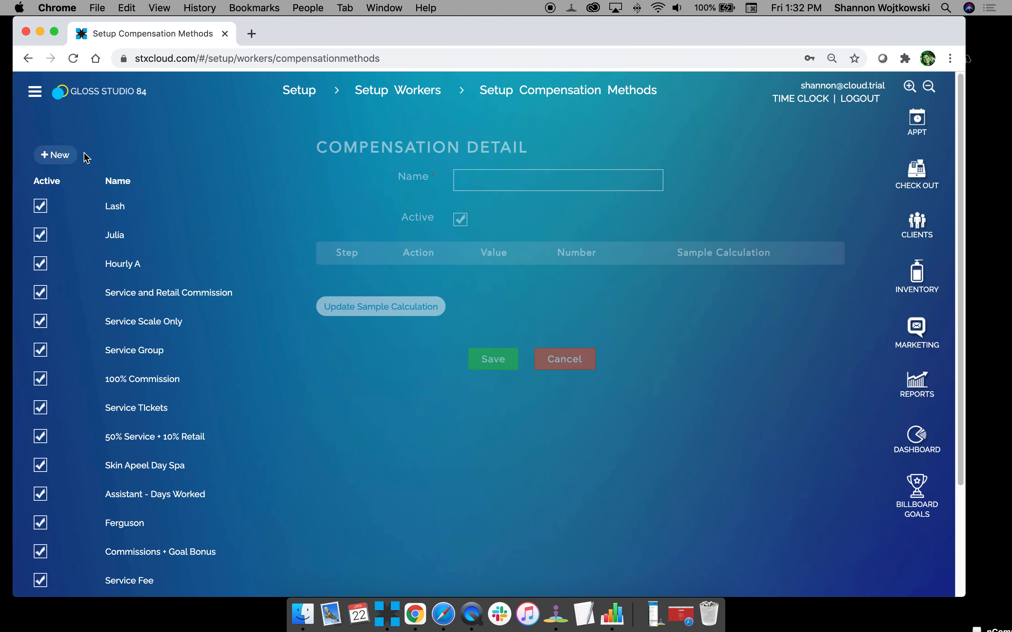
Create a new compensation method named "Scale A" with step 1 starting with Gross Service.
{"action": "left_click", "coordinate": [67, 155]}
{"action": "left_click", "coordinate": [487, 188]}
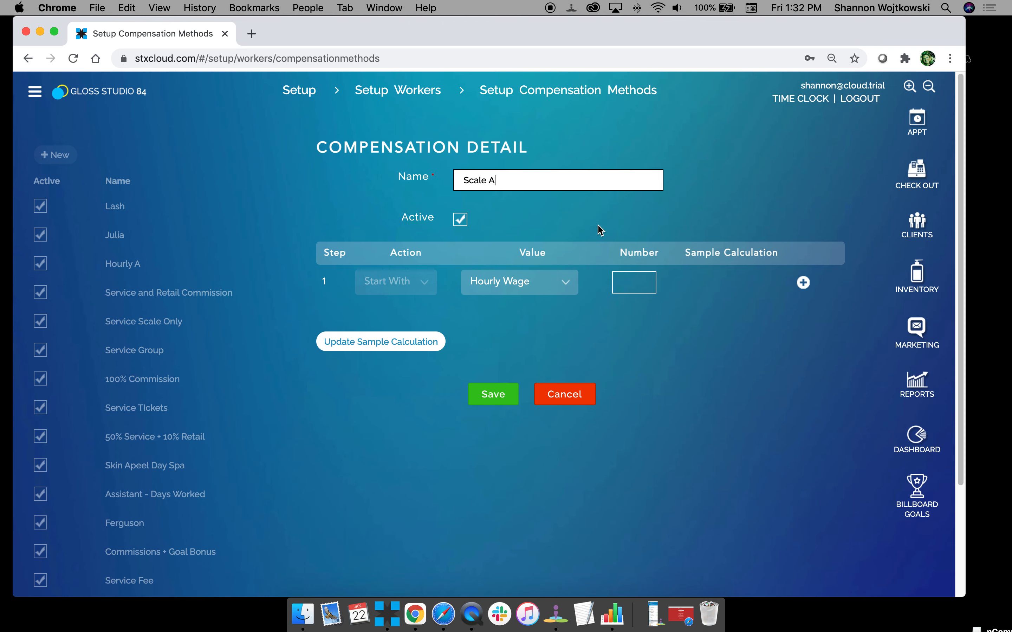
{"action": "left_click", "coordinate": [477, 291]}
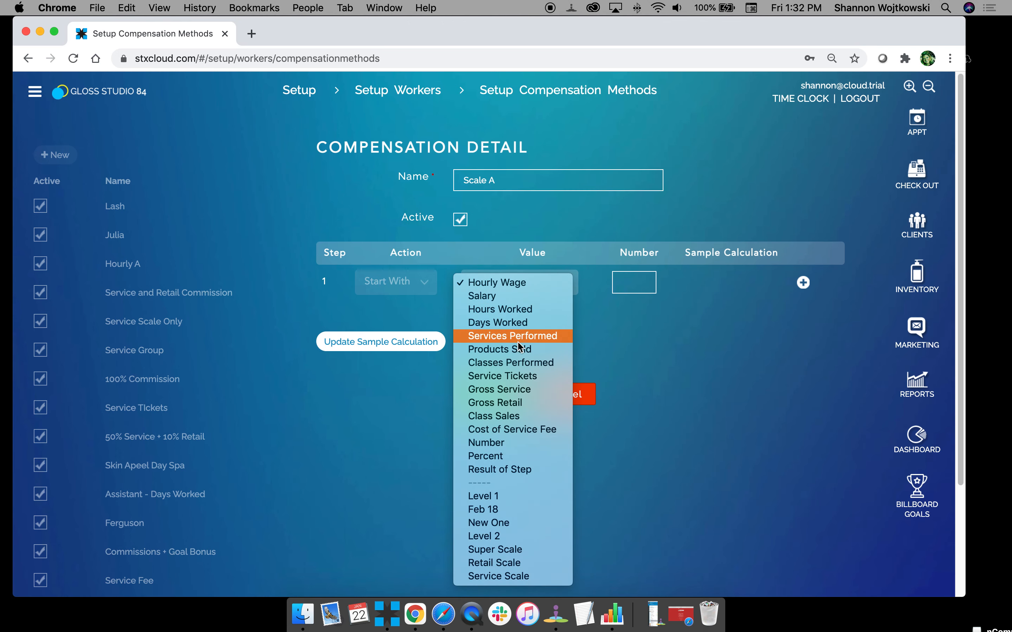
{"action": "left_click", "coordinate": [571, 384]}
Add step 2 to the Scale A method as Multiply By Service Scale.
{"action": "left_click", "coordinate": [803, 283]}
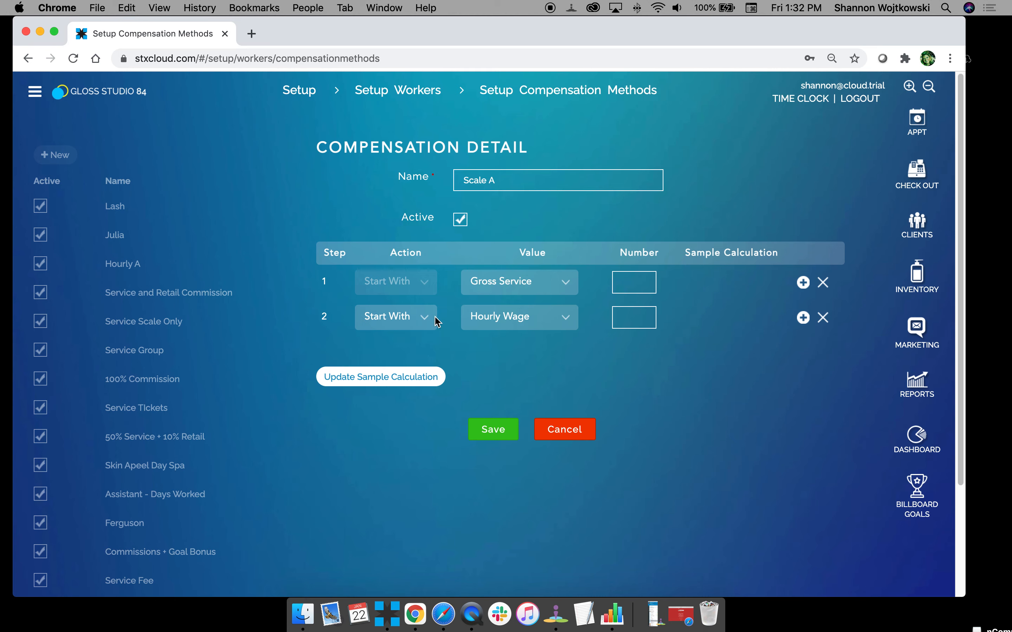
{"action": "left_click", "coordinate": [418, 317]}
{"action": "left_click", "coordinate": [387, 358]}
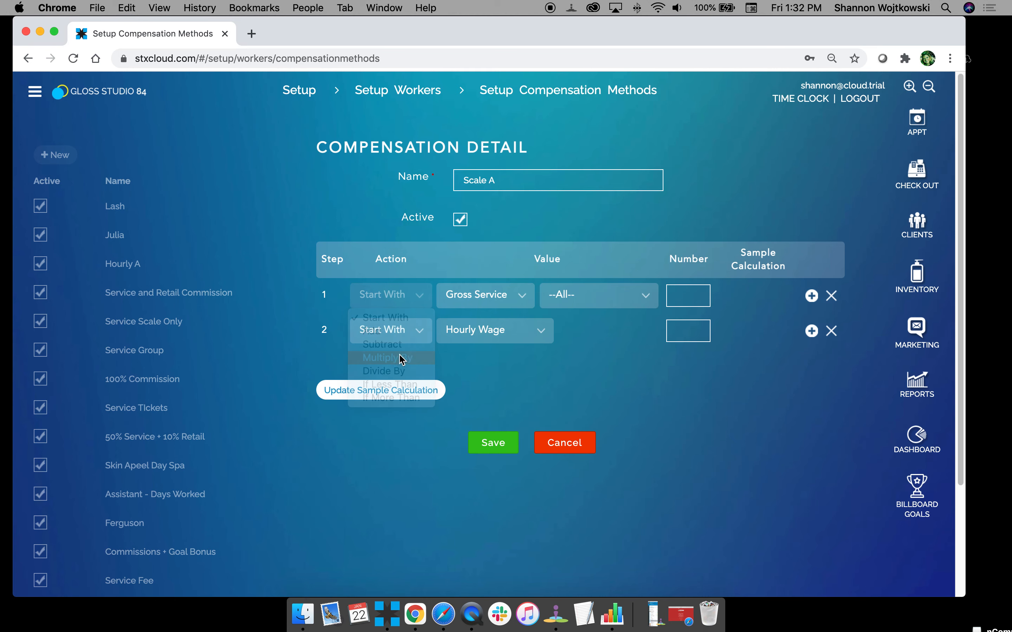
{"action": "left_click", "coordinate": [493, 331]}
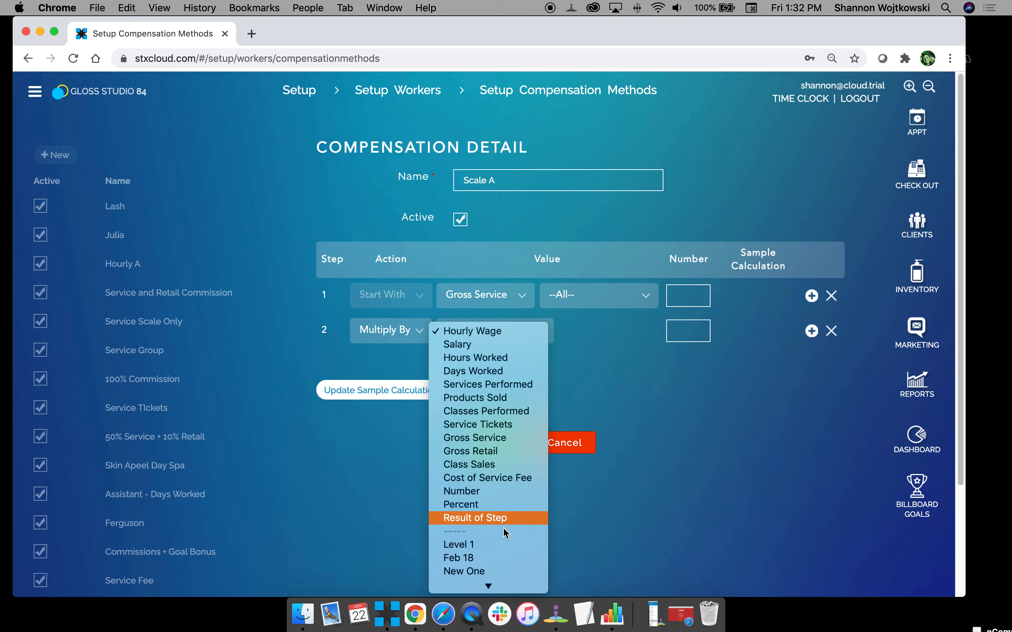
{"action": "scroll", "coordinate": [499, 527], "scroll_direction": "down", "scroll_amount": 2}
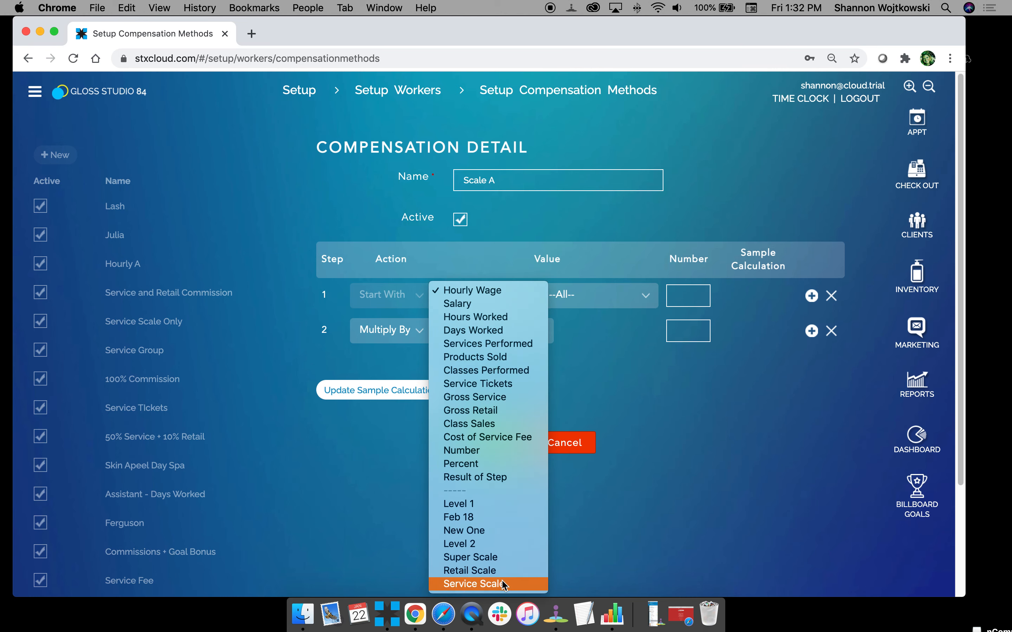
{"action": "left_click", "coordinate": [503, 586]}
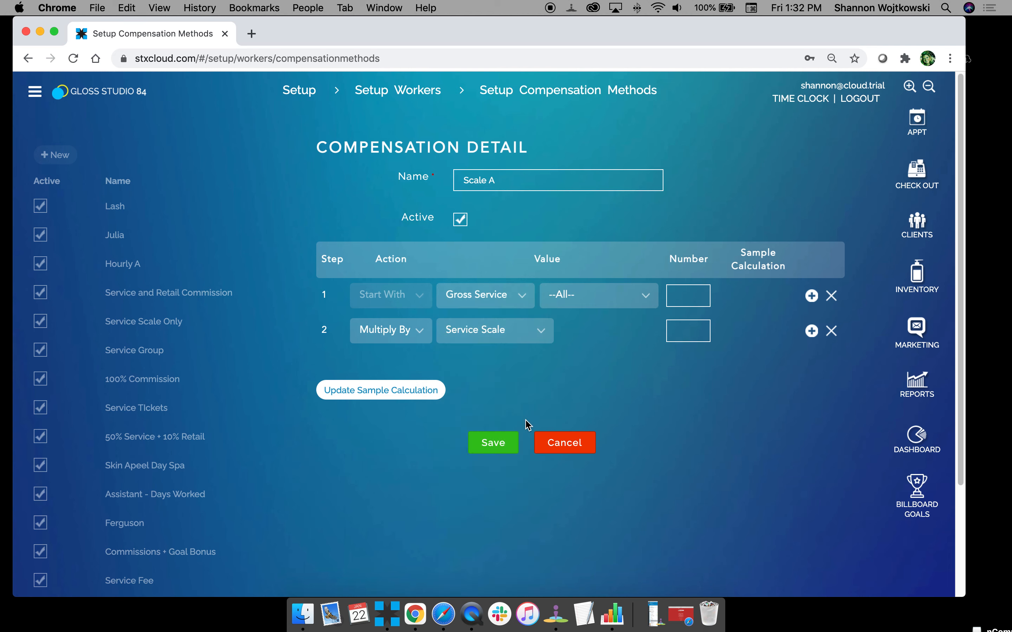
Update the sample calculation for Scale A, review the value options of step 2, and save the method.
{"action": "left_click", "coordinate": [411, 389]}
{"action": "left_click", "coordinate": [492, 342]}
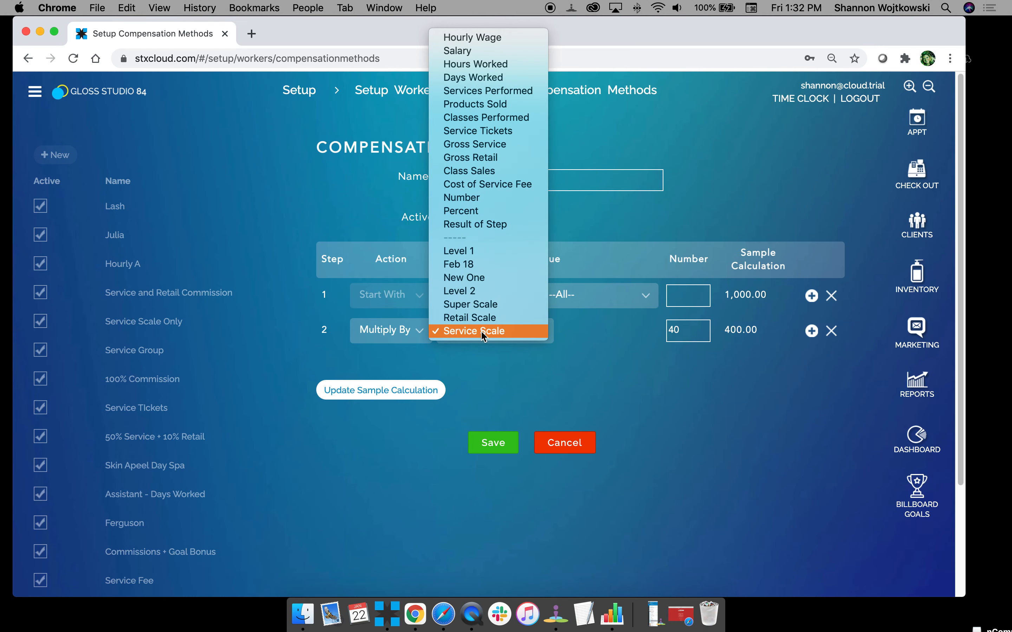
{"action": "left_click", "coordinate": [495, 359]}
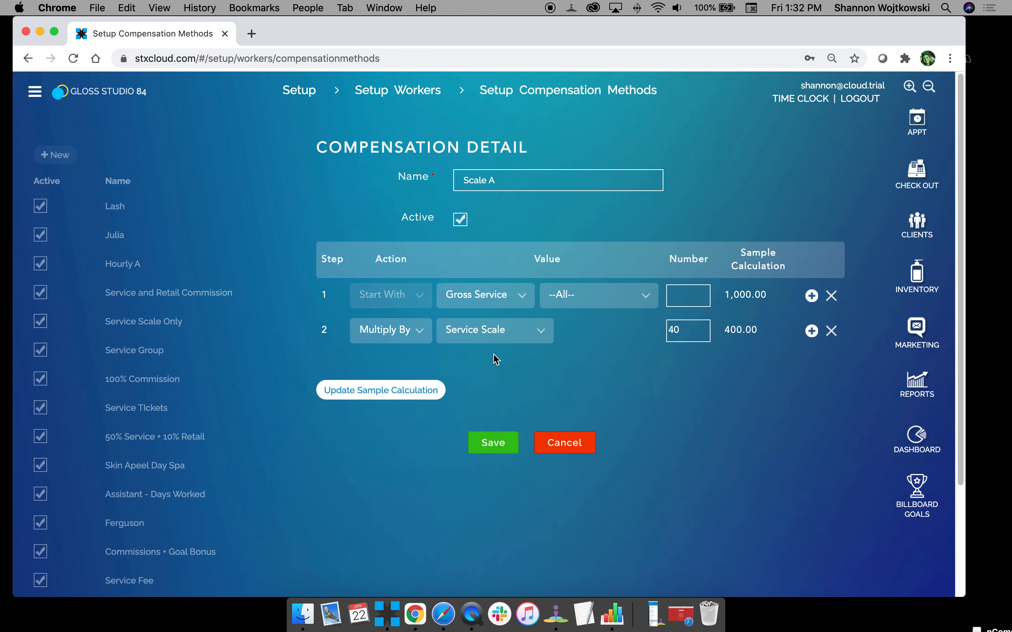
{"action": "left_click", "coordinate": [503, 447]}
{"action": "left_click", "coordinate": [494, 443]}
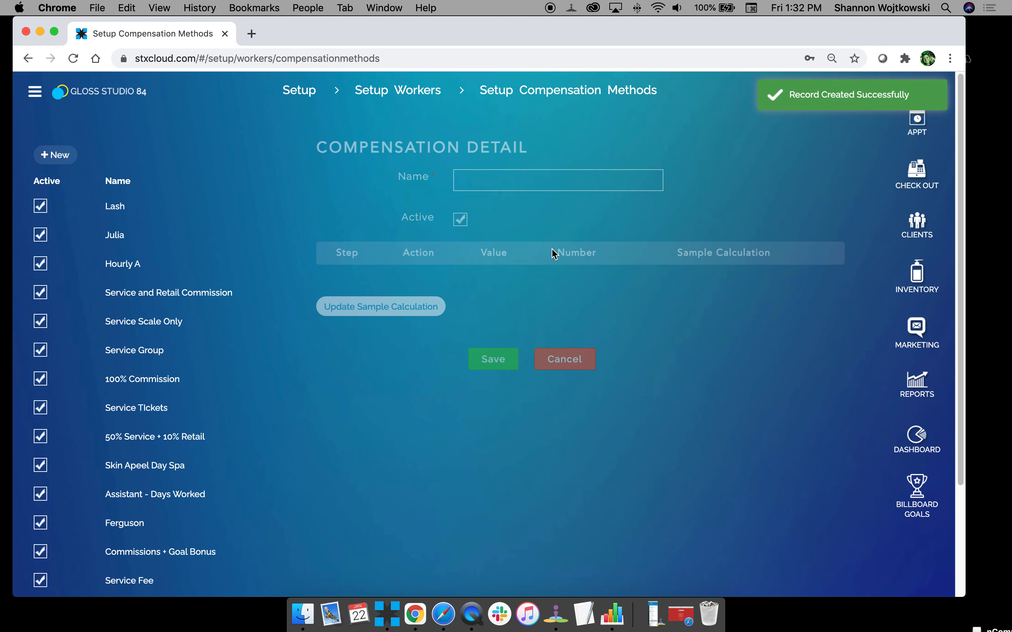
Open the first worker's other settings in Worker Details and set the compensation method to Hourly A.
{"action": "left_click", "coordinate": [422, 92]}
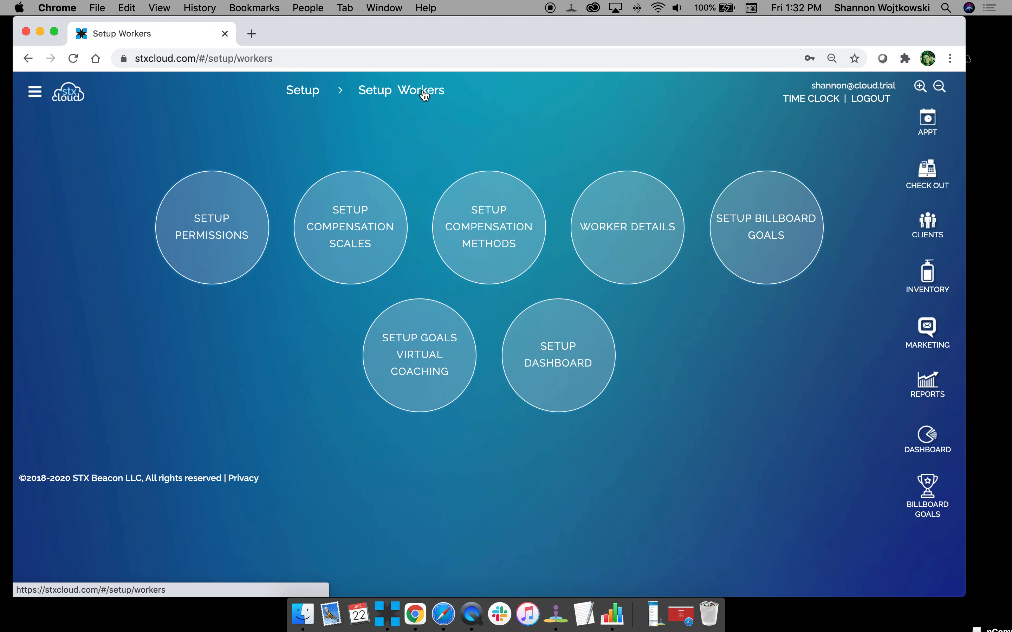
{"action": "left_click", "coordinate": [642, 222]}
{"action": "left_click", "coordinate": [96, 202]}
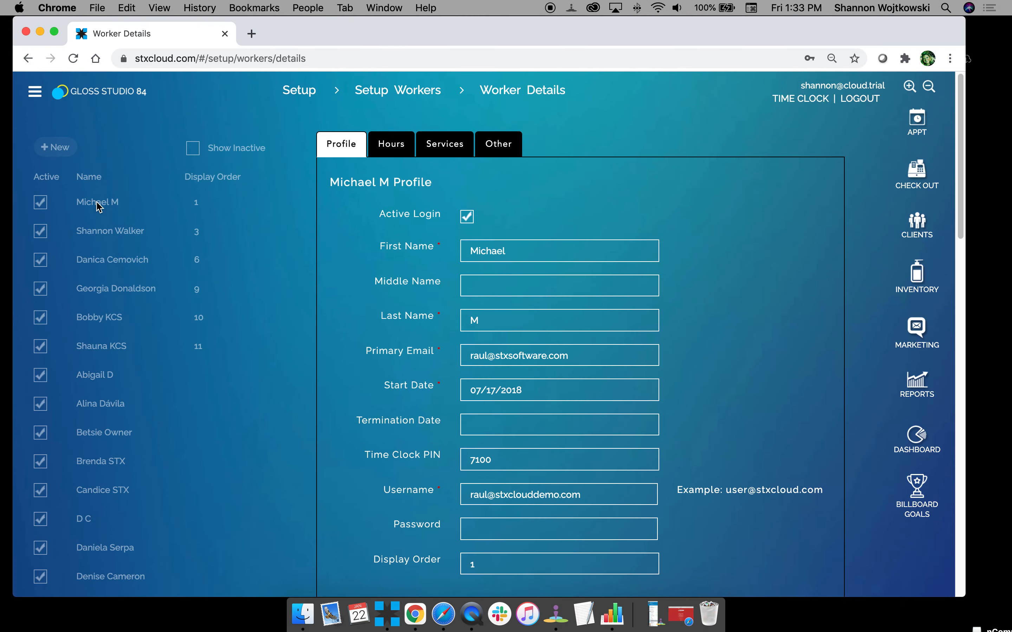
{"action": "left_click", "coordinate": [499, 143]}
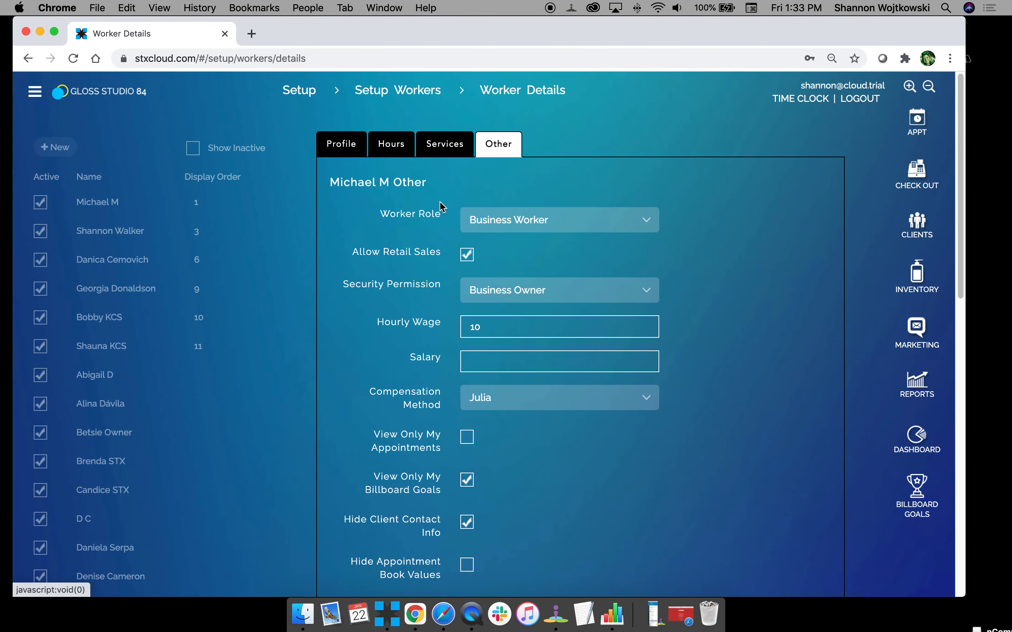
{"action": "scroll", "coordinate": [508, 413], "scroll_direction": "down", "scroll_amount": 3}
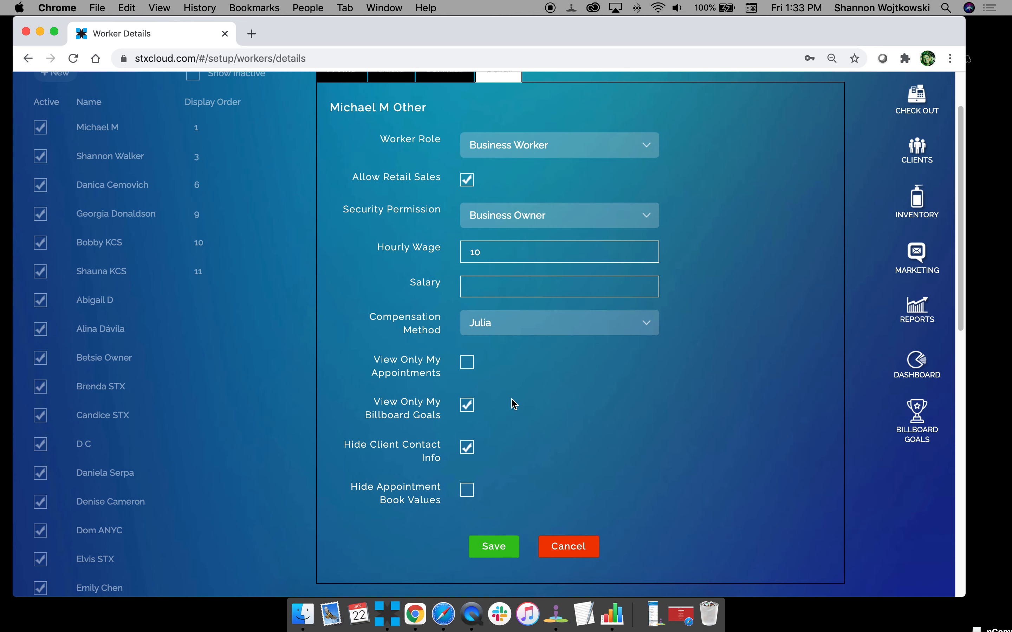
{"action": "left_click", "coordinate": [502, 327]}
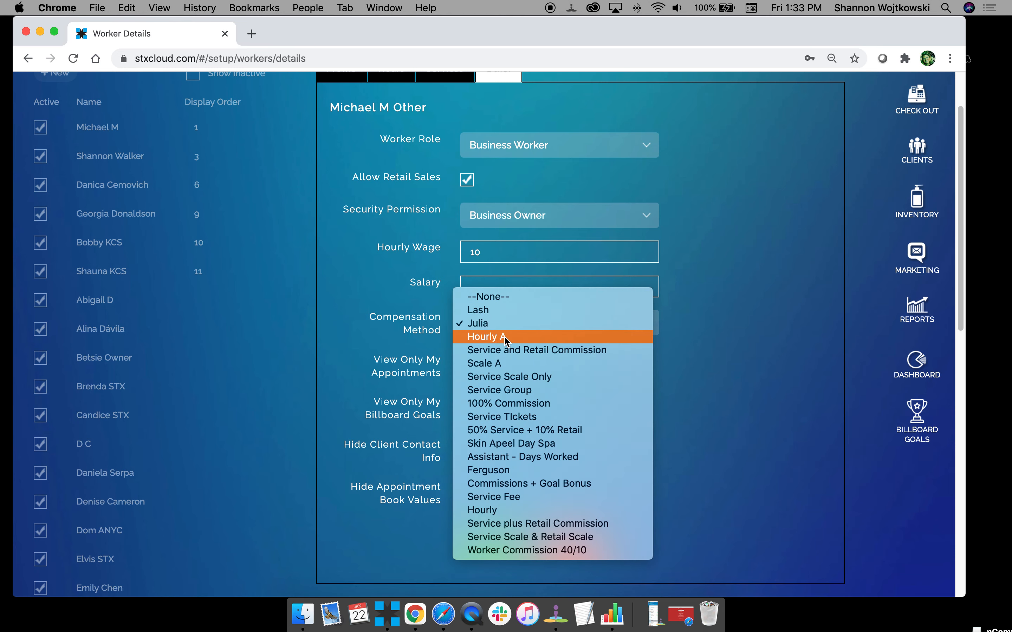
{"action": "left_click", "coordinate": [505, 338]}
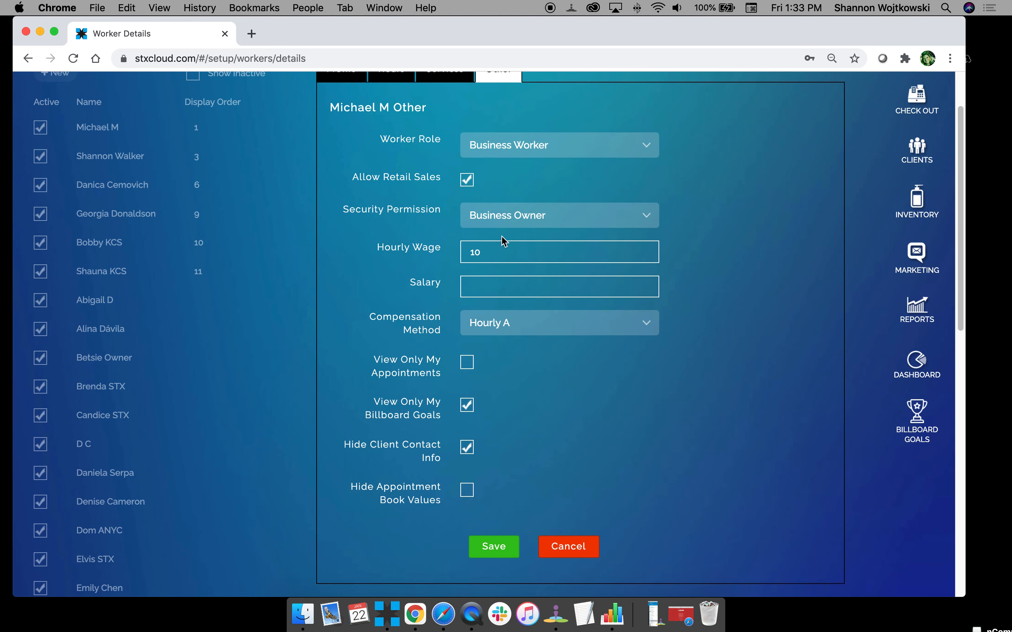
Set the worker's hourly wage to 10, leave the salary empty, and save the worker details.
{"action": "left_click", "coordinate": [499, 252]}
{"action": "type", "text": "10"}
{"action": "left_click_drag", "start_coordinate": [486, 252], "coordinate": [423, 253]}
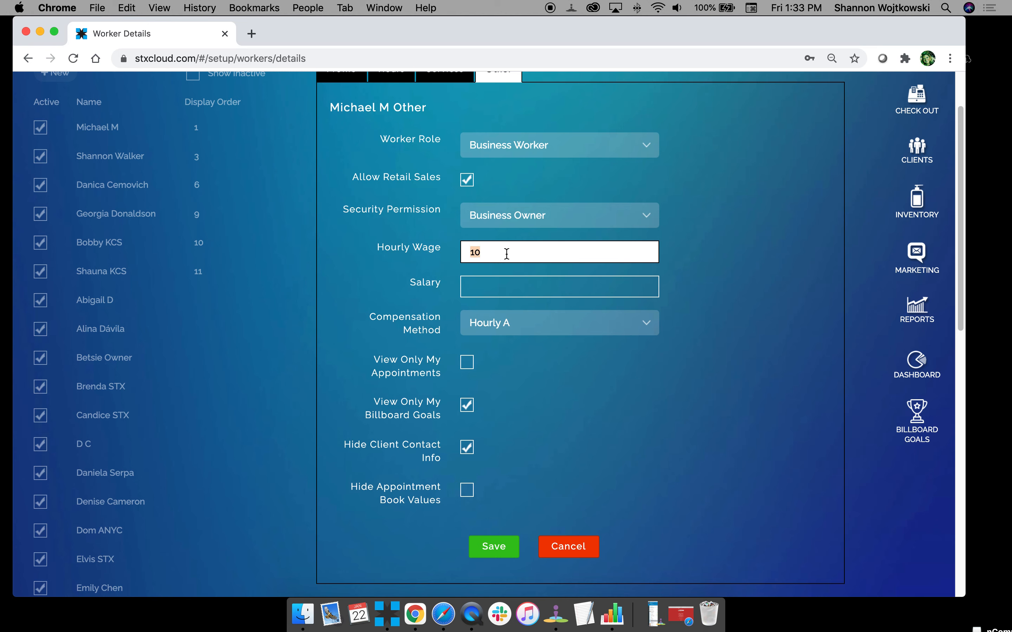
{"action": "left_click", "coordinate": [500, 278]}
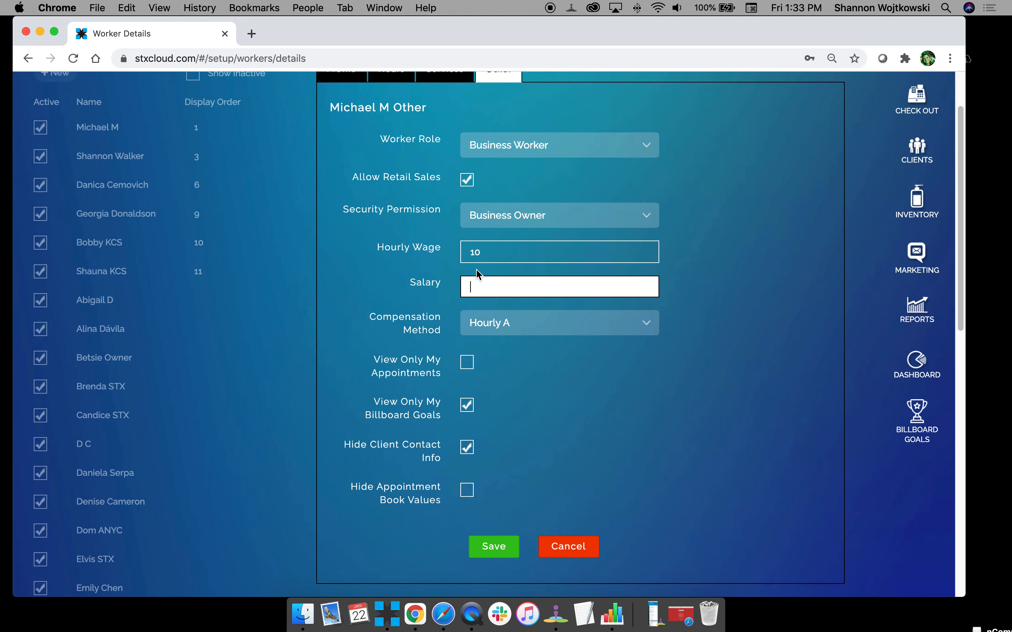
{"action": "left_click", "coordinate": [744, 256]}
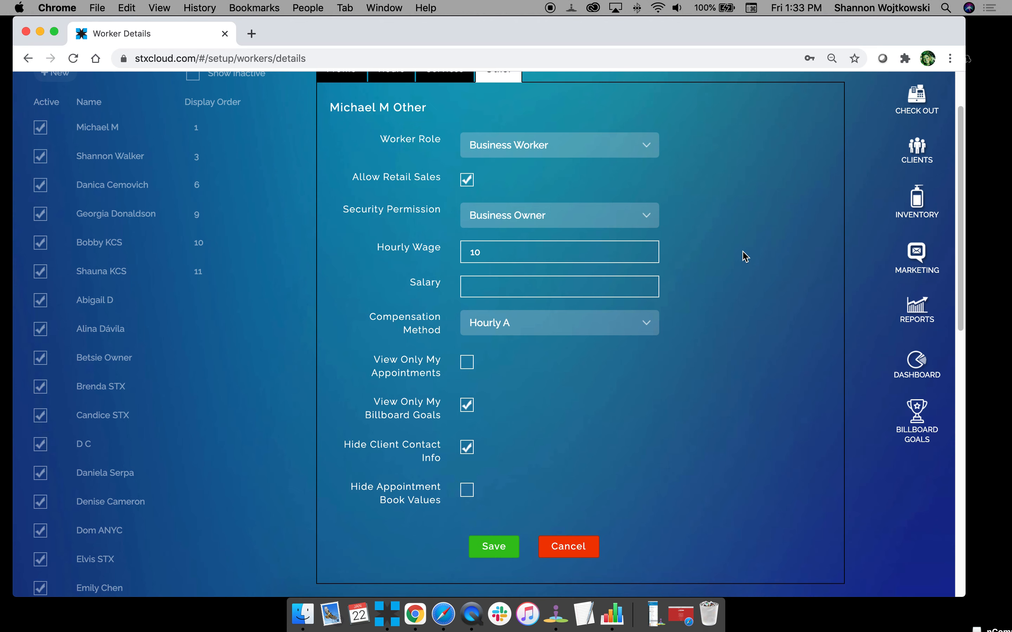
{"action": "left_click", "coordinate": [499, 548]}
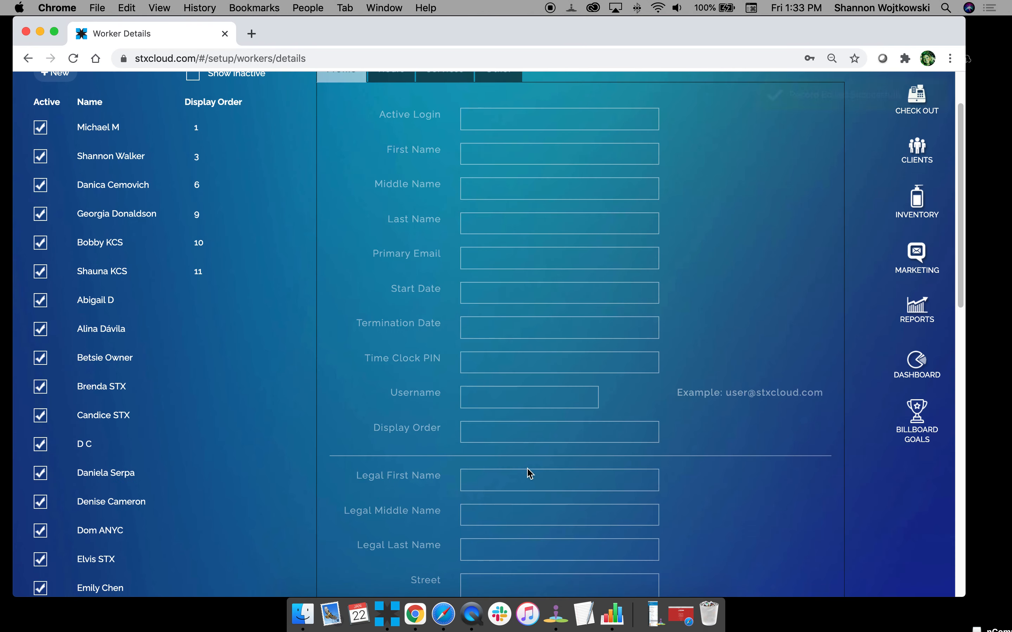
{"action": "scroll", "coordinate": [637, 314], "scroll_direction": "up", "scroll_amount": 2}
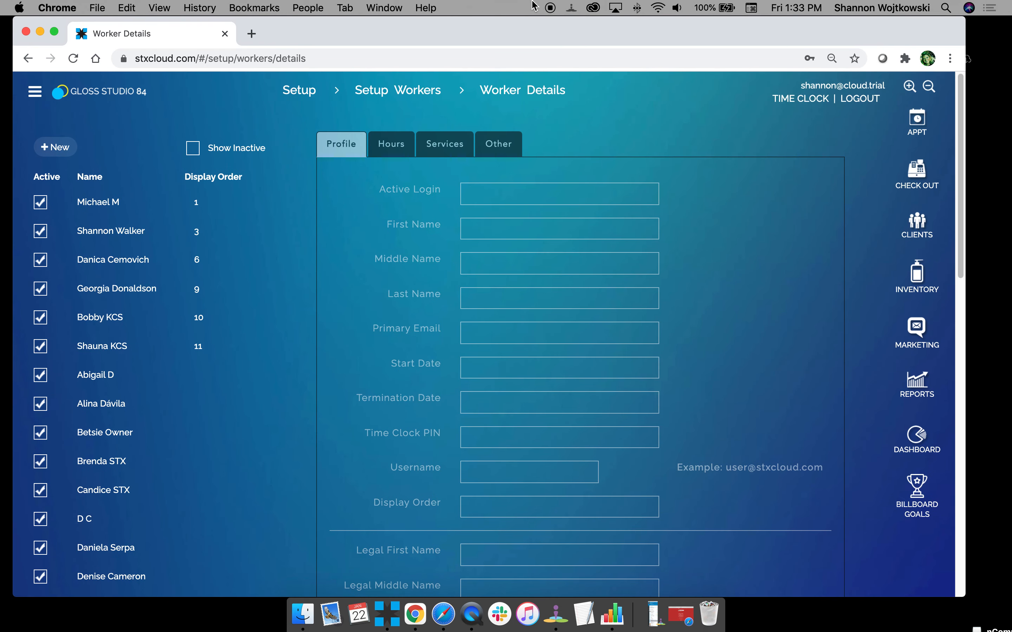